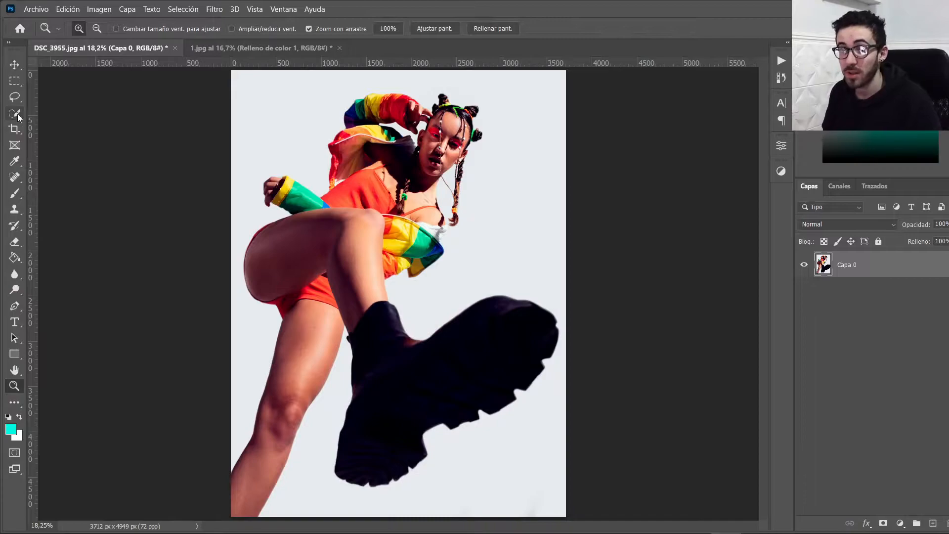
Quick-select the woman's face, torso, raised knee and raised rainbow sleeve with the Quick Selection tool.
{"action": "key", "text": "z"}
{"action": "right_click", "coordinate": [408, 171]}
{"action": "left_click", "coordinate": [419, 176]}
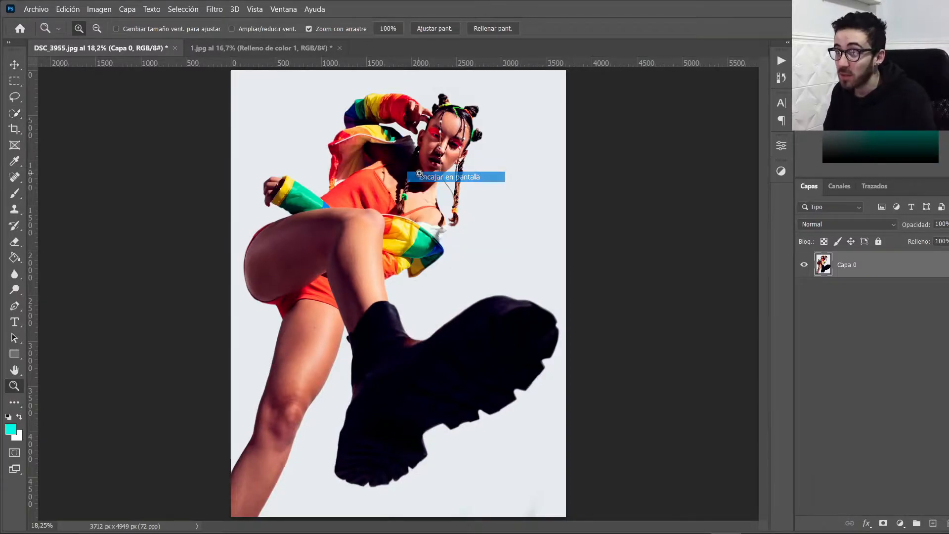
{"action": "left_click_drag", "start_coordinate": [325, 129], "coordinate": [357, 132]}
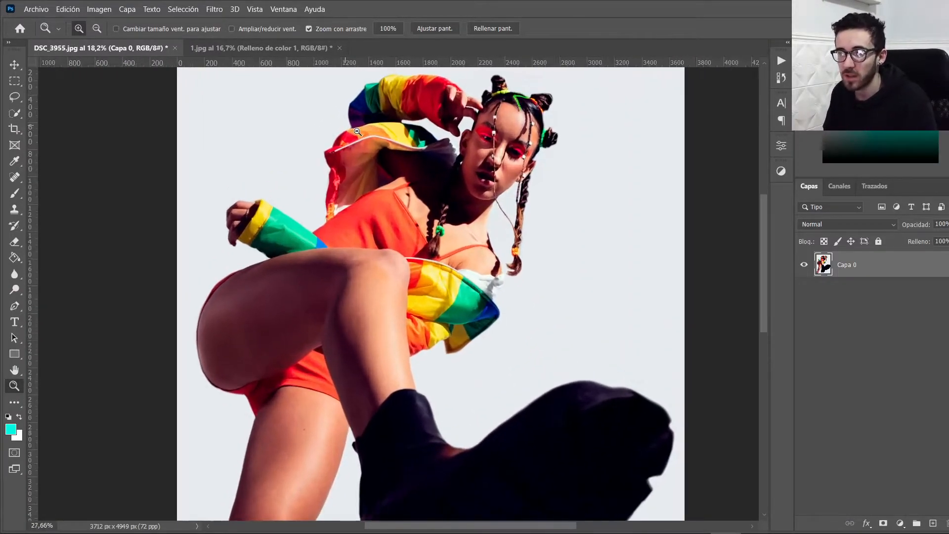
{"action": "left_click", "coordinate": [15, 115]}
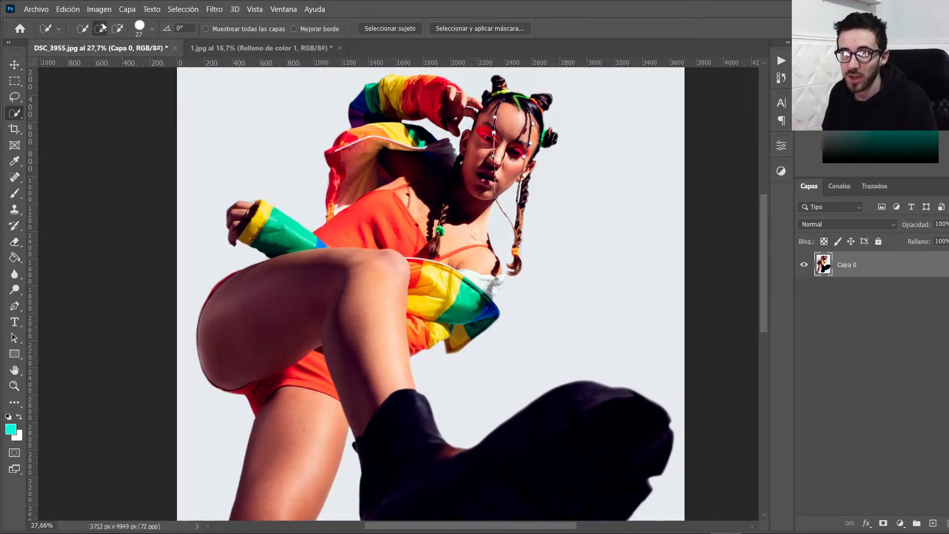
{"action": "mouse_move", "coordinate": [514, 148]}
{"action": "left_mouse_down"}
{"action": "mouse_move", "coordinate": [474, 208]}
{"action": "mouse_move", "coordinate": [346, 237]}
{"action": "mouse_move", "coordinate": [294, 308]}
{"action": "left_mouse_up"}
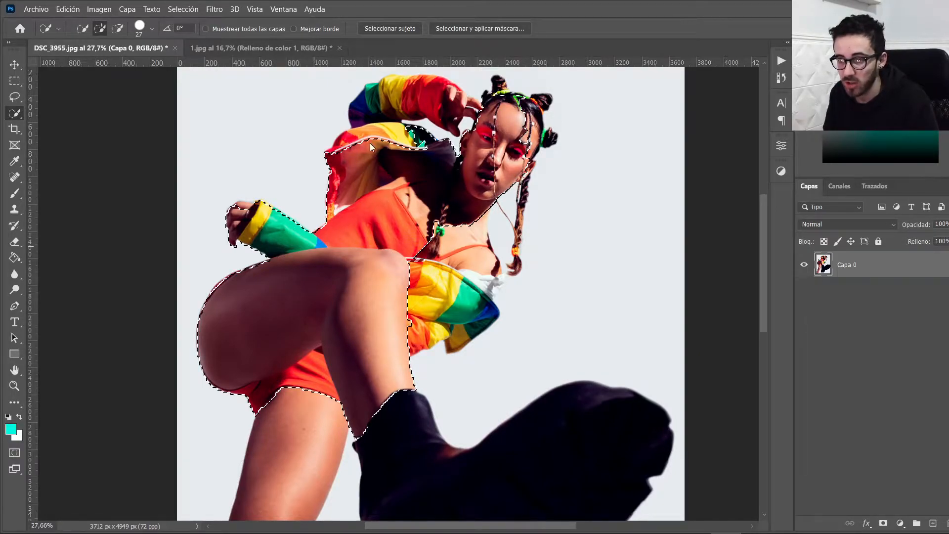
{"action": "mouse_move", "coordinate": [371, 144]}
{"action": "left_mouse_down"}
{"action": "mouse_move", "coordinate": [400, 86]}
{"action": "mouse_move", "coordinate": [446, 92]}
{"action": "left_mouse_up"}
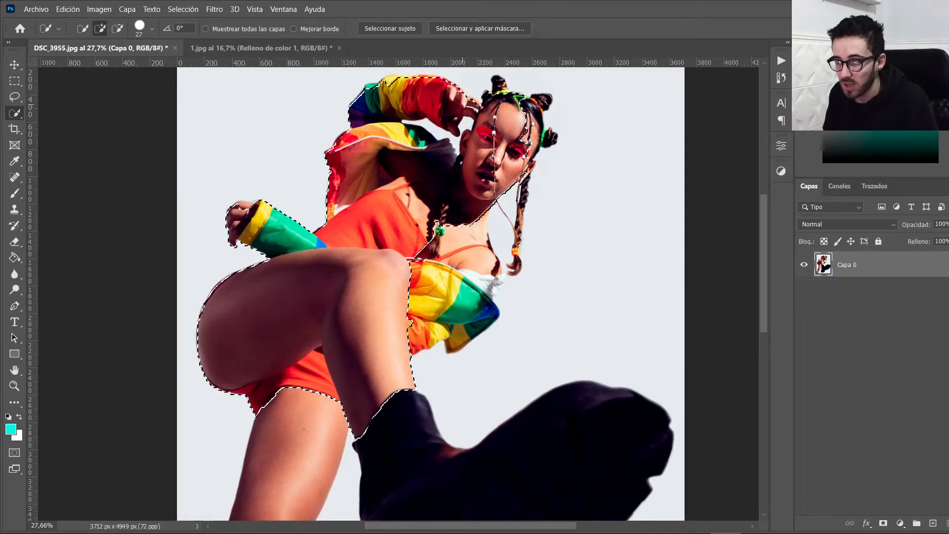
Add the hair buns and the start of the outer braid to the selection.
{"action": "scroll", "coordinate": [505, 108], "scroll_direction": "up", "scroll_amount": 5}
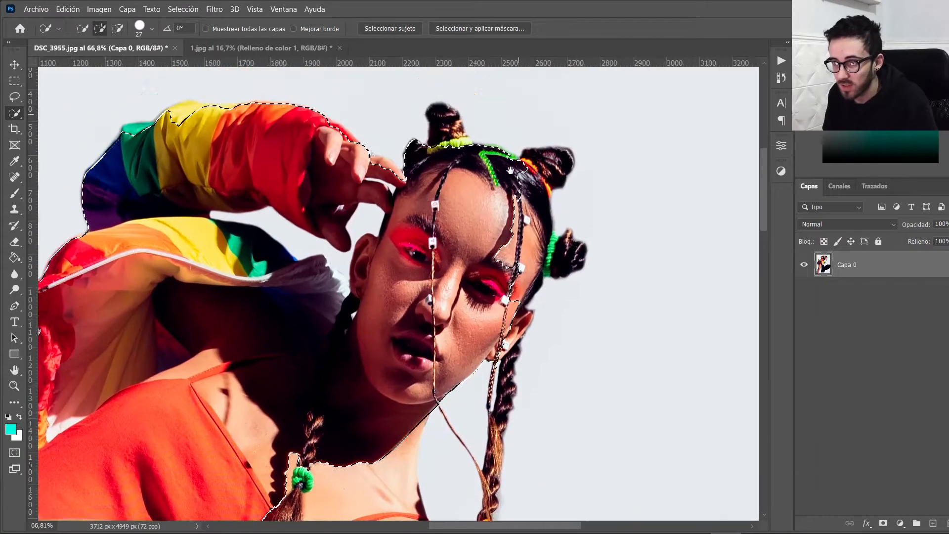
{"action": "left_click_drag", "start_coordinate": [411, 173], "coordinate": [450, 128]}
{"action": "mouse_move", "coordinate": [547, 171]}
{"action": "left_mouse_down"}
{"action": "mouse_move", "coordinate": [510, 289]}
{"action": "mouse_move", "coordinate": [536, 257]}
{"action": "mouse_move", "coordinate": [558, 260]}
{"action": "left_mouse_up"}
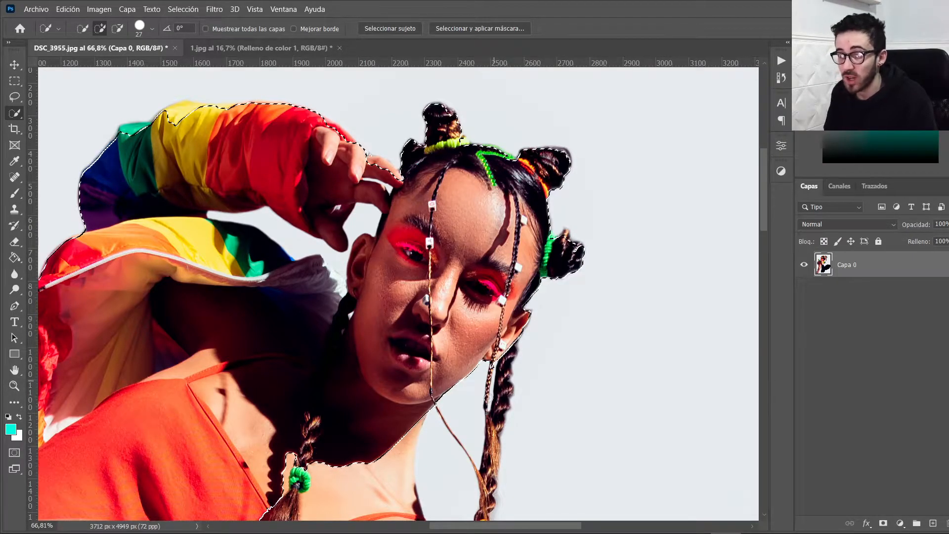
{"action": "left_click_drag", "start_coordinate": [489, 401], "coordinate": [560, 111]}
{"action": "mouse_move", "coordinate": [438, 156]}
{"action": "left_mouse_down"}
{"action": "mouse_move", "coordinate": [399, 360]}
{"action": "mouse_move", "coordinate": [411, 373]}
{"action": "mouse_move", "coordinate": [462, 295]}
{"action": "mouse_move", "coordinate": [498, 313]}
{"action": "mouse_move", "coordinate": [505, 306]}
{"action": "mouse_move", "coordinate": [494, 276]}
{"action": "left_mouse_up"}
{"action": "left_click_drag", "start_coordinate": [511, 308], "coordinate": [518, 299]}
Extend the selection over the standing leg, the black boot, the lower jacket and the extended hand.
{"action": "scroll", "coordinate": [506, 111], "scroll_direction": "down", "scroll_amount": 4}
{"action": "left_click_drag", "start_coordinate": [364, 339], "coordinate": [484, 69]}
{"action": "left_click_drag", "start_coordinate": [336, 198], "coordinate": [301, 316]}
{"action": "left_click_drag", "start_coordinate": [451, 166], "coordinate": [491, 349]}
{"action": "left_click_drag", "start_coordinate": [419, 434], "coordinate": [430, 312]}
{"action": "left_click_drag", "start_coordinate": [438, 210], "coordinate": [423, 453]}
{"action": "left_click_drag", "start_coordinate": [435, 257], "coordinate": [432, 420]}
{"action": "left_click", "coordinate": [227, 155]}
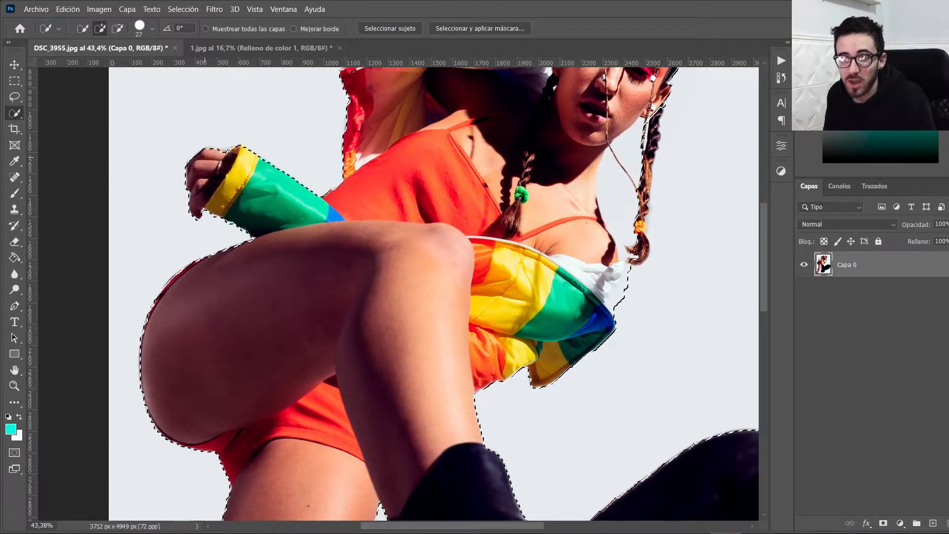
Subtract the background area between the neck, shoulder and hanging braid from the selection.
{"action": "left_click_drag", "start_coordinate": [486, 198], "coordinate": [393, 343]}
{"action": "scroll", "coordinate": [576, 295], "scroll_direction": "up", "scroll_amount": 6}
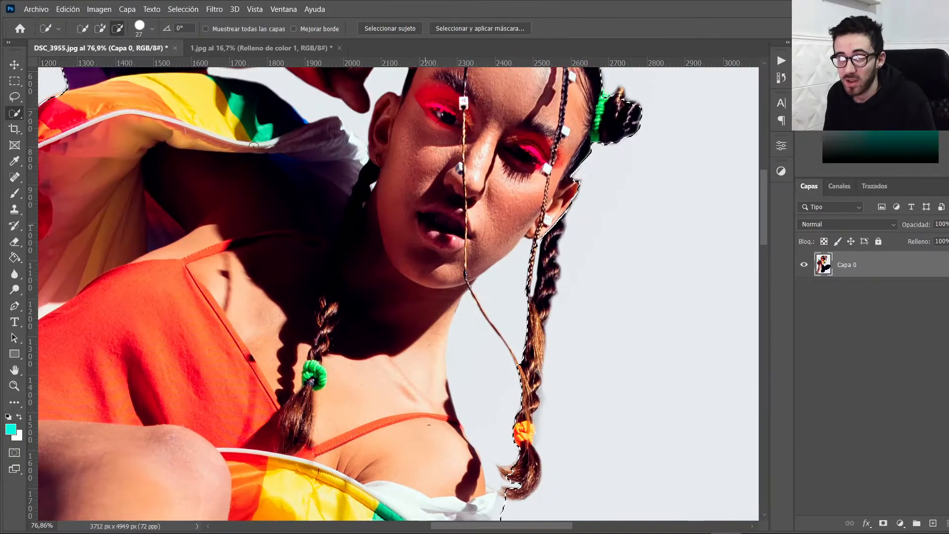
{"action": "scroll", "coordinate": [439, 299], "scroll_direction": "down", "scroll_amount": 3}
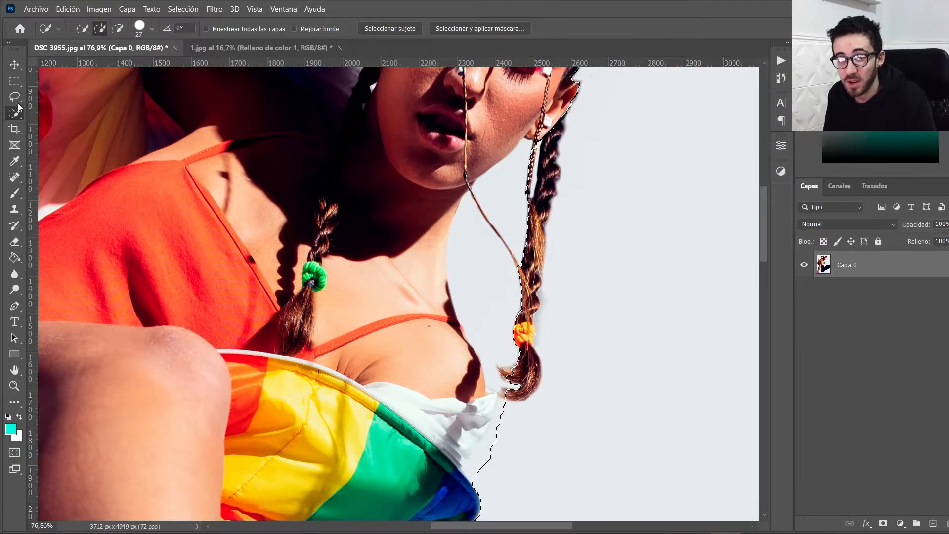
{"action": "left_click", "coordinate": [118, 28]}
{"action": "left_click_drag", "start_coordinate": [478, 251], "coordinate": [487, 333]}
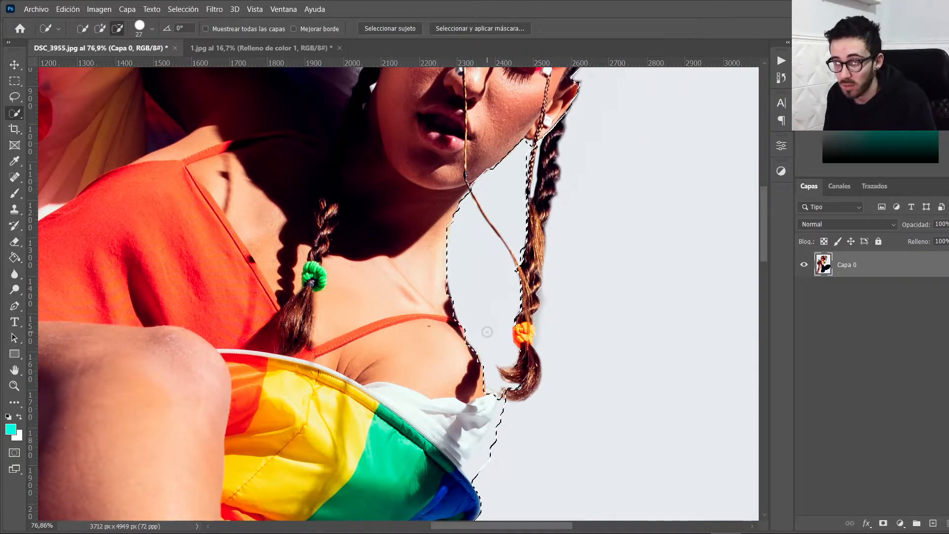
Set the selection brush size to 35 px and add the hanging braid beside the neck to the selection.
{"action": "scroll", "coordinate": [494, 329], "scroll_direction": "down", "scroll_amount": 3}
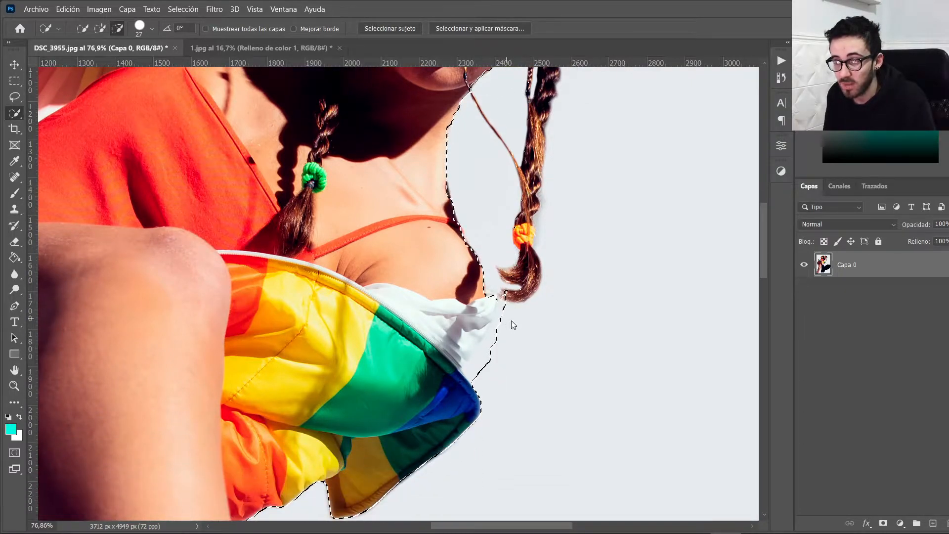
{"action": "scroll", "coordinate": [487, 306], "scroll_direction": "up", "scroll_amount": 3}
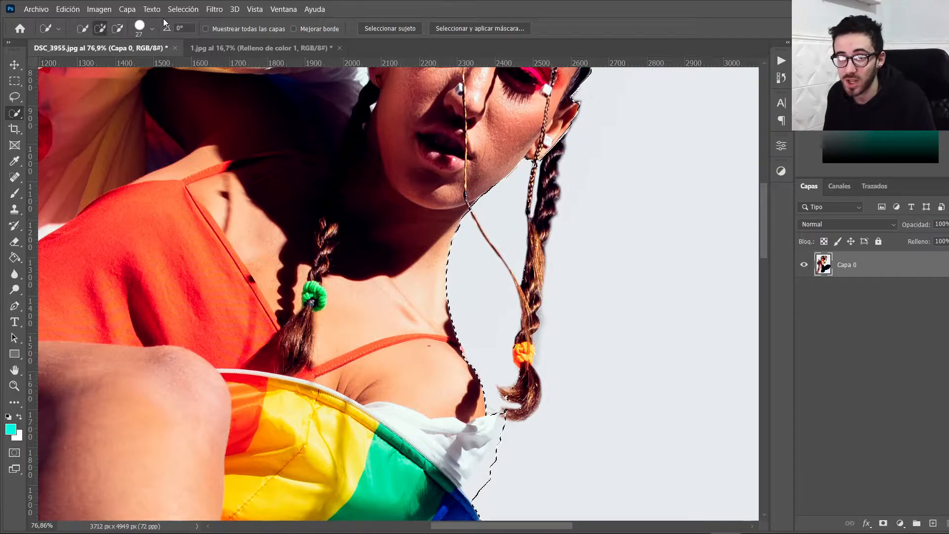
{"action": "right_click", "coordinate": [561, 230], "text": "alt"}
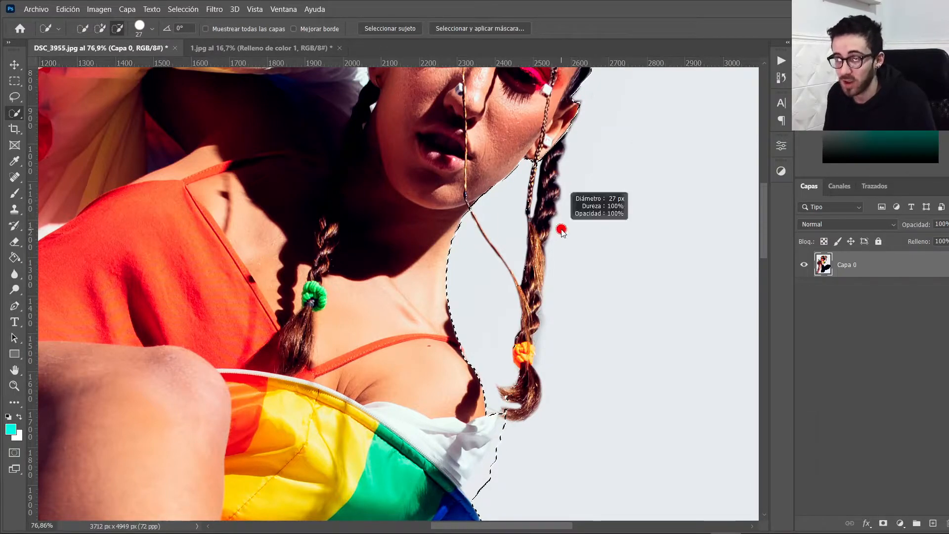
{"action": "left_click_drag", "start_coordinate": [561, 232], "coordinate": [562, 236]}
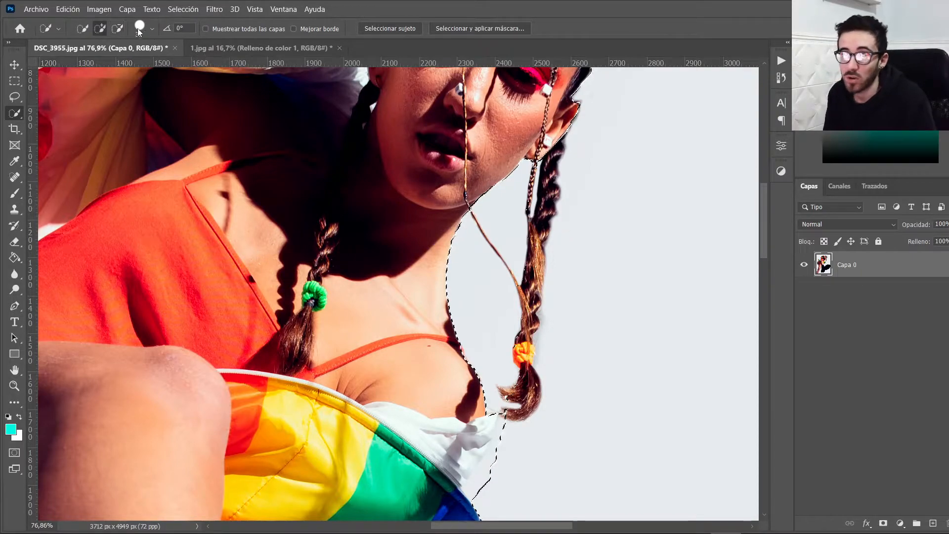
{"action": "left_click", "coordinate": [140, 29]}
{"action": "left_click", "coordinate": [143, 27]}
{"action": "left_click_drag", "start_coordinate": [559, 143], "coordinate": [541, 236]}
{"action": "left_click_drag", "start_coordinate": [533, 288], "coordinate": [529, 330]}
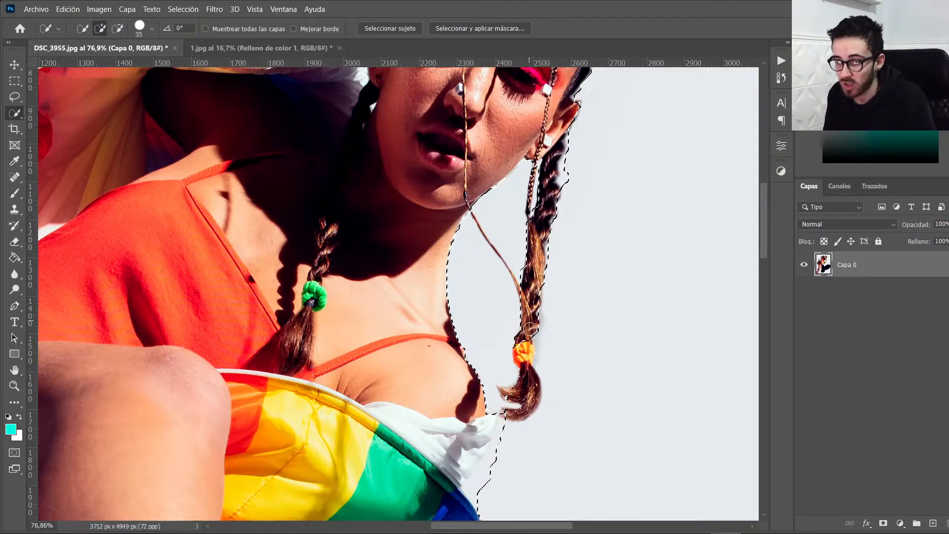
Subtract the background gap between the raised arm, jacket and head using a 20 px selection brush.
{"action": "left_click_drag", "start_coordinate": [206, 140], "coordinate": [385, 427]}
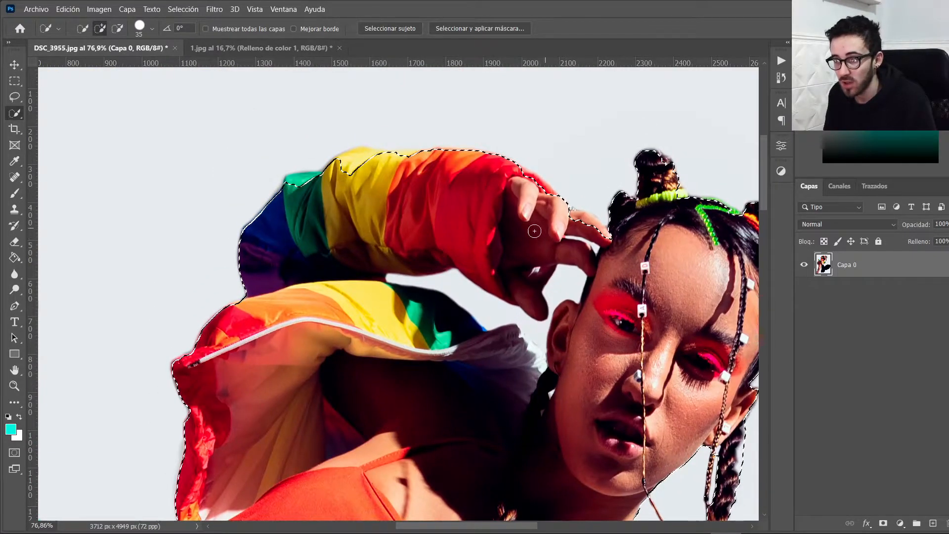
{"action": "scroll", "coordinate": [674, 319], "scroll_direction": "up", "scroll_amount": 3}
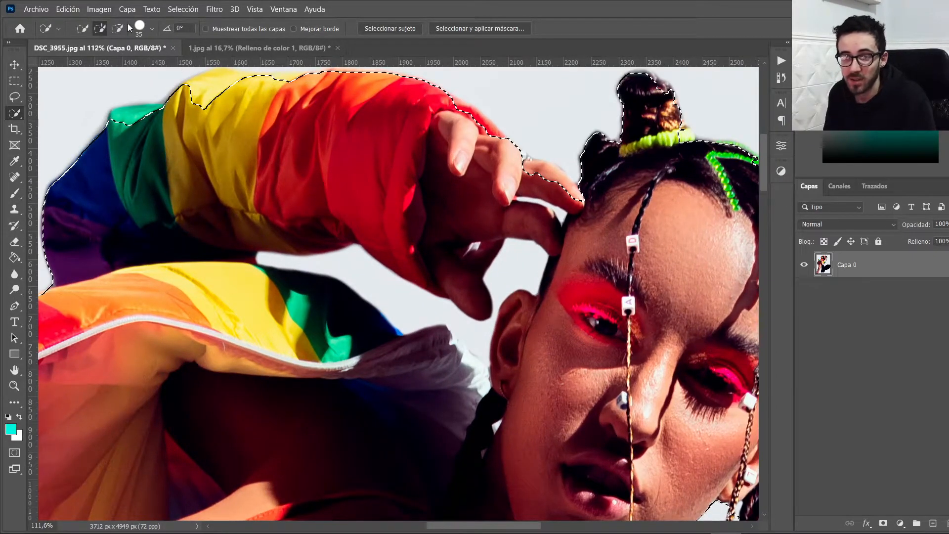
{"action": "left_click_drag", "start_coordinate": [330, 270], "coordinate": [327, 263]}
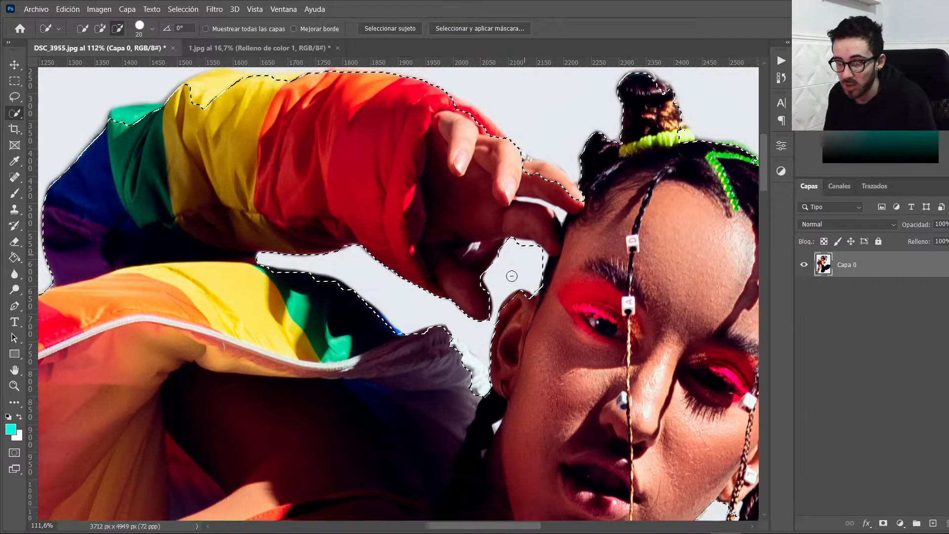
Add a layer mask to Capa 0 from the selection of the woman.
{"action": "scroll", "coordinate": [513, 274], "scroll_direction": "down", "scroll_amount": 5}
{"action": "scroll", "coordinate": [516, 271], "scroll_direction": "down", "scroll_amount": 4}
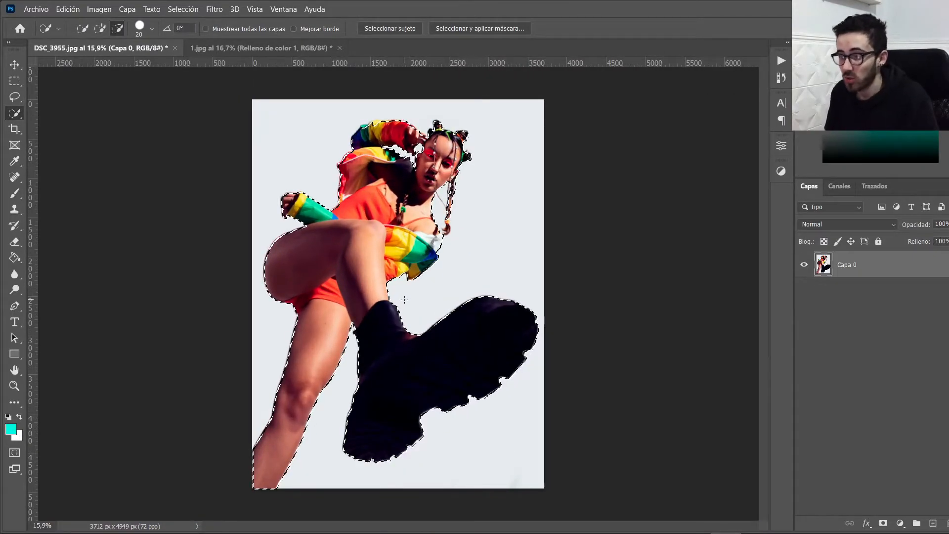
{"action": "left_click", "coordinate": [883, 523]}
Paint white on the mask to restore the raised sleeve's upper edge, and black to hide the excess background.
{"action": "key", "text": "z"}
{"action": "left_click_drag", "start_coordinate": [346, 135], "coordinate": [399, 158]}
{"action": "left_click_drag", "start_coordinate": [626, 210], "coordinate": [627, 194]}
{"action": "scroll", "coordinate": [627, 195], "scroll_direction": "up", "scroll_amount": 3}
{"action": "left_click_drag", "start_coordinate": [212, 133], "coordinate": [223, 155]}
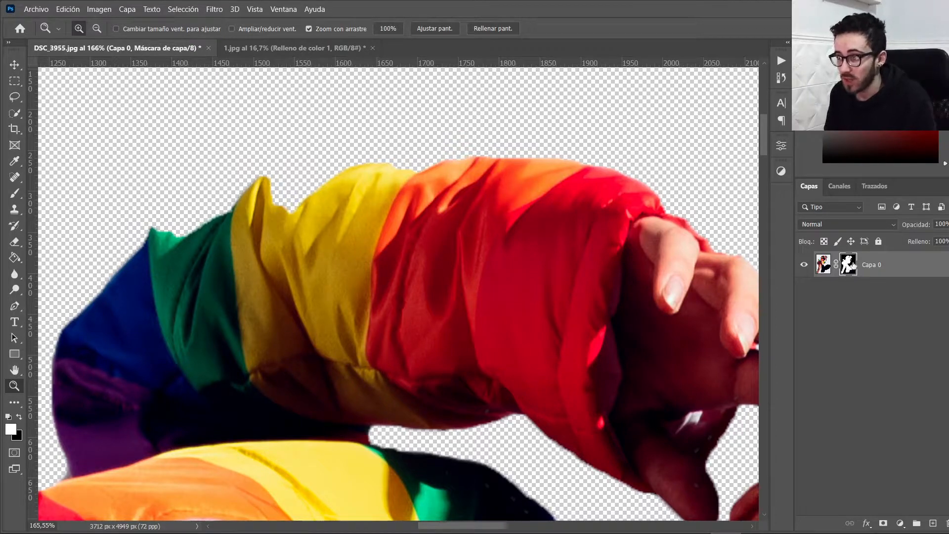
{"action": "left_click", "coordinate": [14, 193]}
{"action": "left_click", "coordinate": [19, 417]}
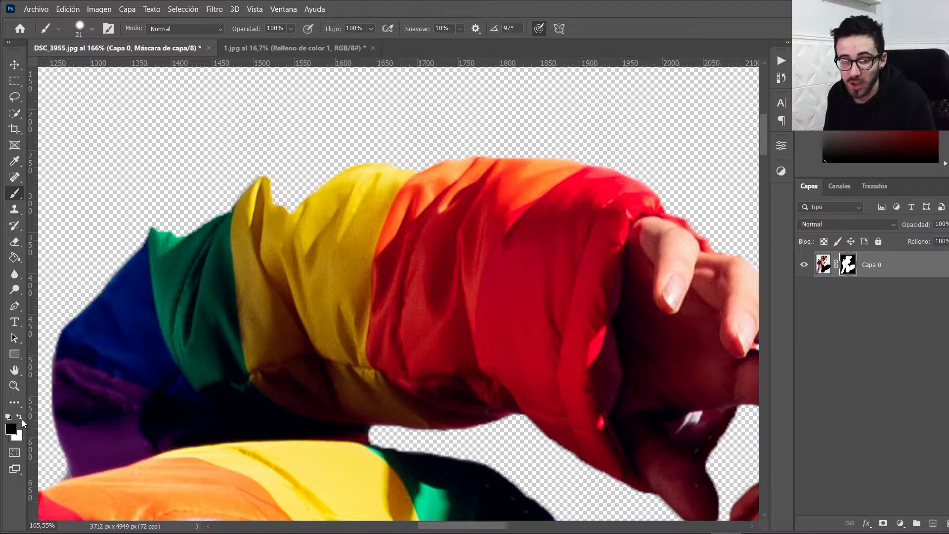
{"action": "mouse_move", "coordinate": [187, 243]}
{"action": "left_mouse_down"}
{"action": "mouse_move", "coordinate": [200, 225]}
{"action": "mouse_move", "coordinate": [194, 239]}
{"action": "mouse_move", "coordinate": [165, 242]}
{"action": "mouse_move", "coordinate": [212, 224]}
{"action": "mouse_move", "coordinate": [162, 235]}
{"action": "mouse_move", "coordinate": [249, 201]}
{"action": "mouse_move", "coordinate": [275, 214]}
{"action": "mouse_move", "coordinate": [328, 197]}
{"action": "mouse_move", "coordinate": [259, 209]}
{"action": "mouse_move", "coordinate": [340, 174]}
{"action": "mouse_move", "coordinate": [261, 199]}
{"action": "mouse_move", "coordinate": [316, 173]}
{"action": "mouse_move", "coordinate": [236, 177]}
{"action": "mouse_move", "coordinate": [269, 185]}
{"action": "mouse_move", "coordinate": [302, 148]}
{"action": "mouse_move", "coordinate": [298, 127]}
{"action": "mouse_move", "coordinate": [218, 163]}
{"action": "mouse_move", "coordinate": [264, 141]}
{"action": "left_mouse_up"}
{"action": "key", "text": "x"}
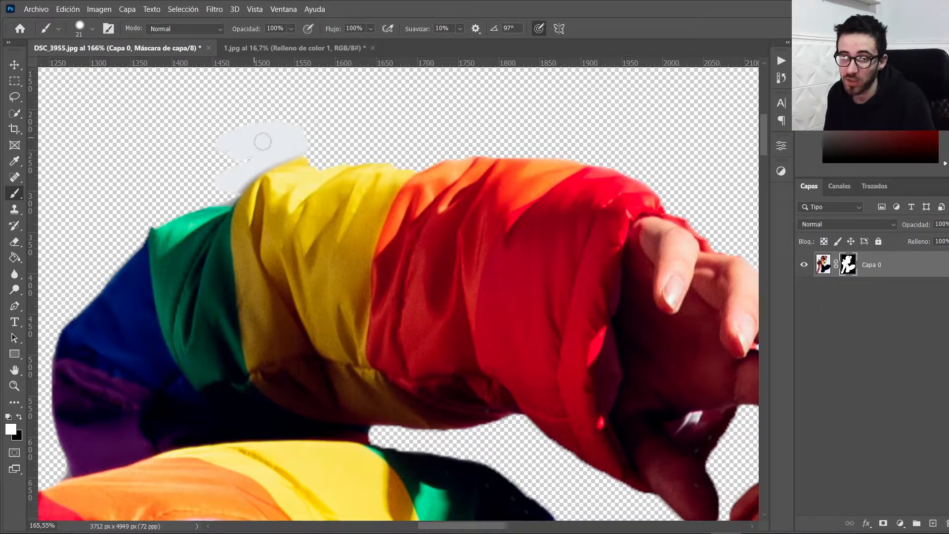
{"action": "scroll", "coordinate": [225, 87], "scroll_direction": "up", "scroll_amount": 3}
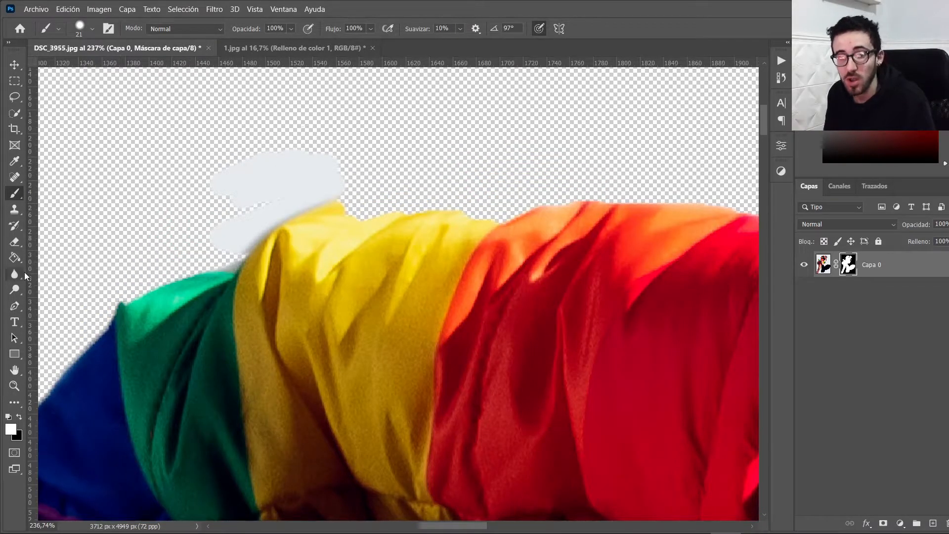
{"action": "mouse_move", "coordinate": [324, 203]}
{"action": "left_mouse_down"}
{"action": "mouse_move", "coordinate": [212, 190]}
{"action": "mouse_move", "coordinate": [227, 162]}
{"action": "mouse_move", "coordinate": [248, 169]}
{"action": "mouse_move", "coordinate": [252, 180]}
{"action": "mouse_move", "coordinate": [221, 222]}
{"action": "mouse_move", "coordinate": [229, 255]}
{"action": "mouse_move", "coordinate": [272, 212]}
{"action": "mouse_move", "coordinate": [343, 188]}
{"action": "mouse_move", "coordinate": [340, 174]}
{"action": "mouse_move", "coordinate": [315, 175]}
{"action": "left_mouse_up"}
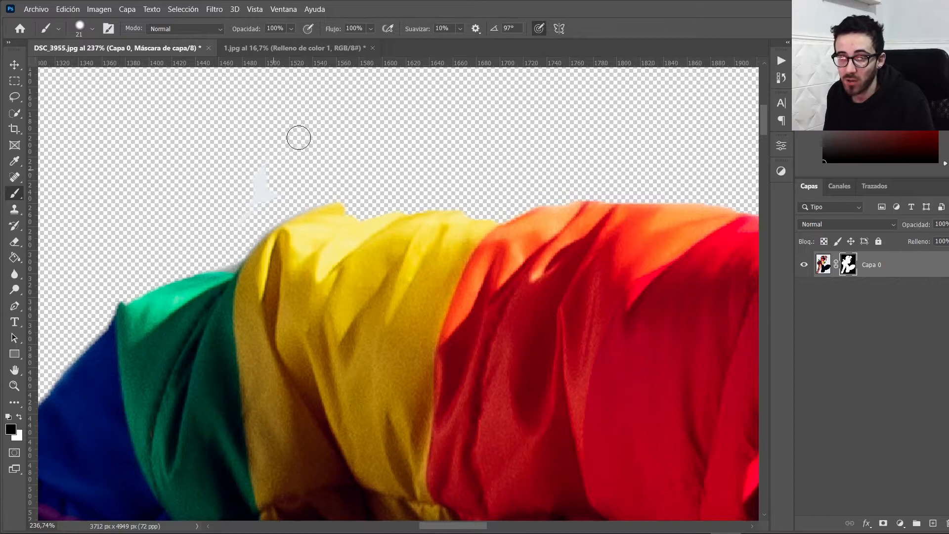
Fit the image on screen and delete the layer mask of Capa 0.
{"action": "scroll", "coordinate": [423, 215], "scroll_direction": "down", "scroll_amount": 6}
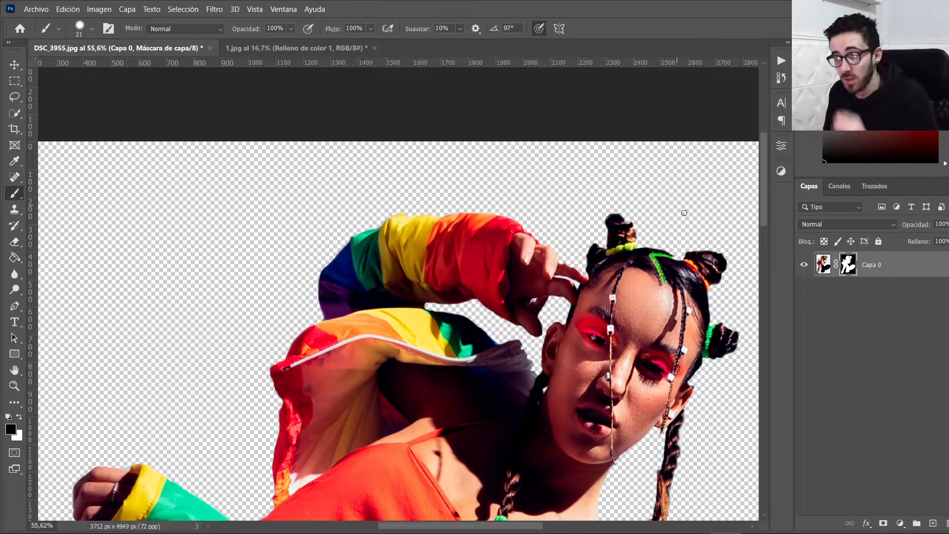
{"action": "scroll", "coordinate": [703, 294], "scroll_direction": "down", "scroll_amount": 2}
{"action": "key", "text": "z"}
{"action": "right_click", "coordinate": [460, 217]}
{"action": "left_click", "coordinate": [509, 225]}
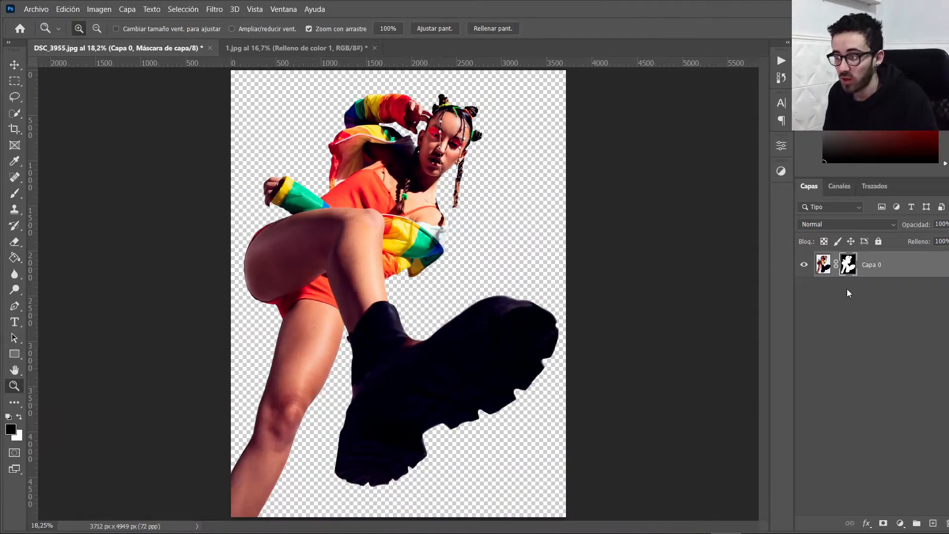
{"action": "right_click", "coordinate": [851, 272]}
{"action": "left_click", "coordinate": [883, 295]}
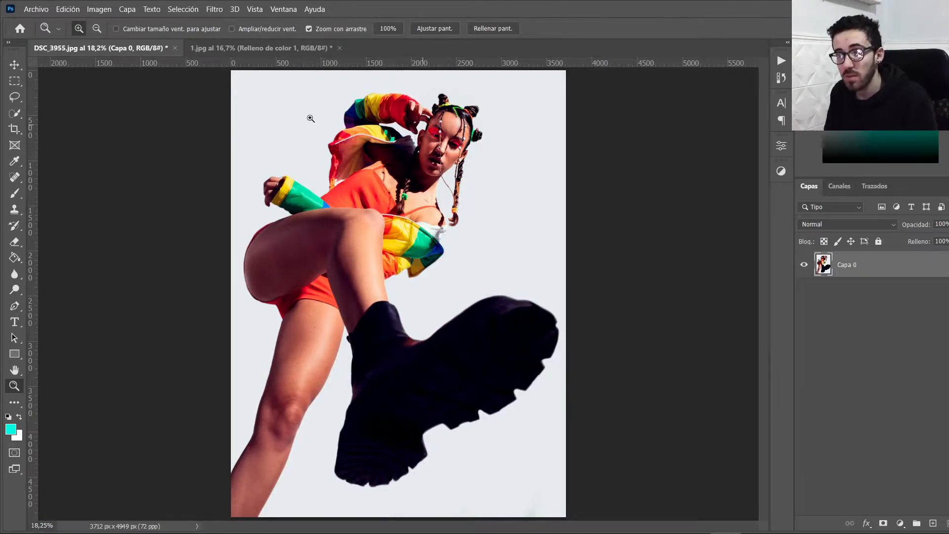
Select the light background around the woman with the Magic Wand tool.
{"action": "left_click_drag", "start_coordinate": [368, 113], "coordinate": [383, 116]}
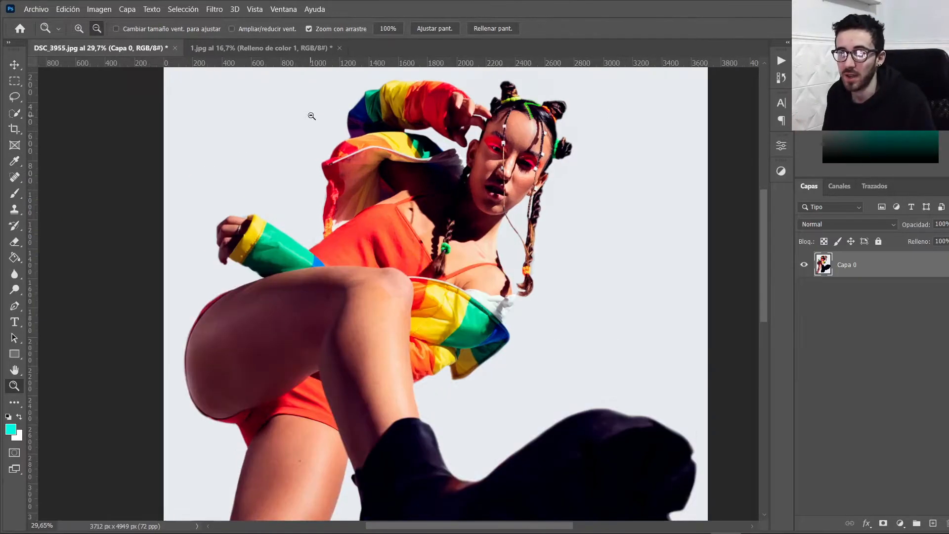
{"action": "left_click", "coordinate": [311, 117]}
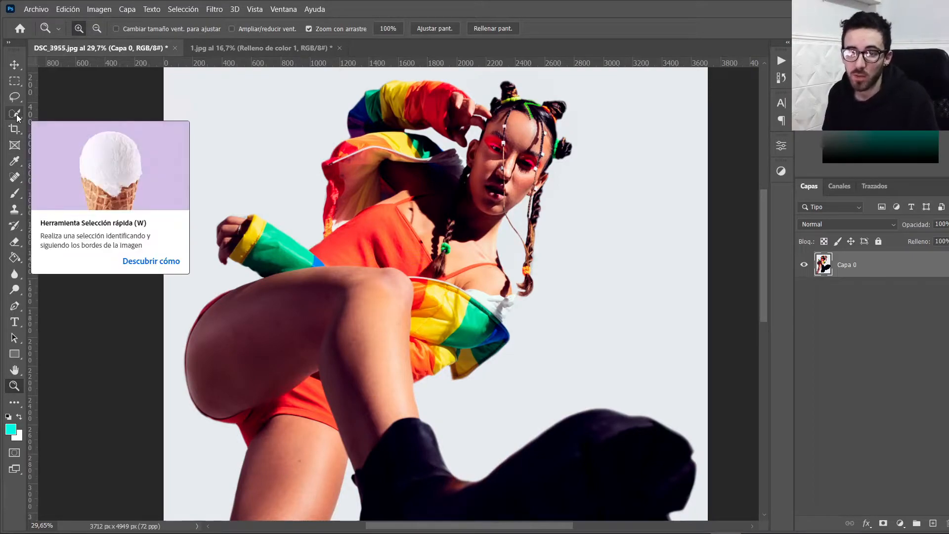
{"action": "left_click_drag", "start_coordinate": [15, 117], "coordinate": [72, 137]}
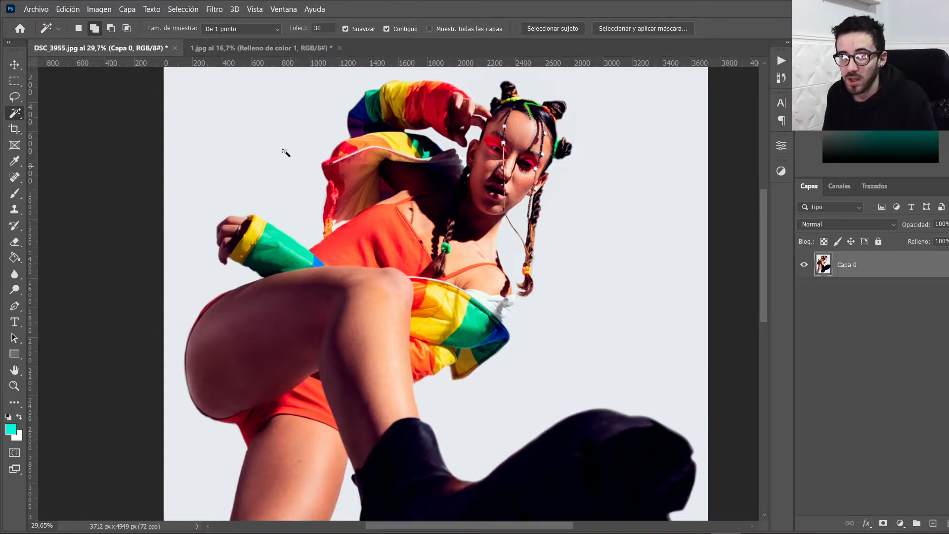
{"action": "left_click", "coordinate": [260, 96]}
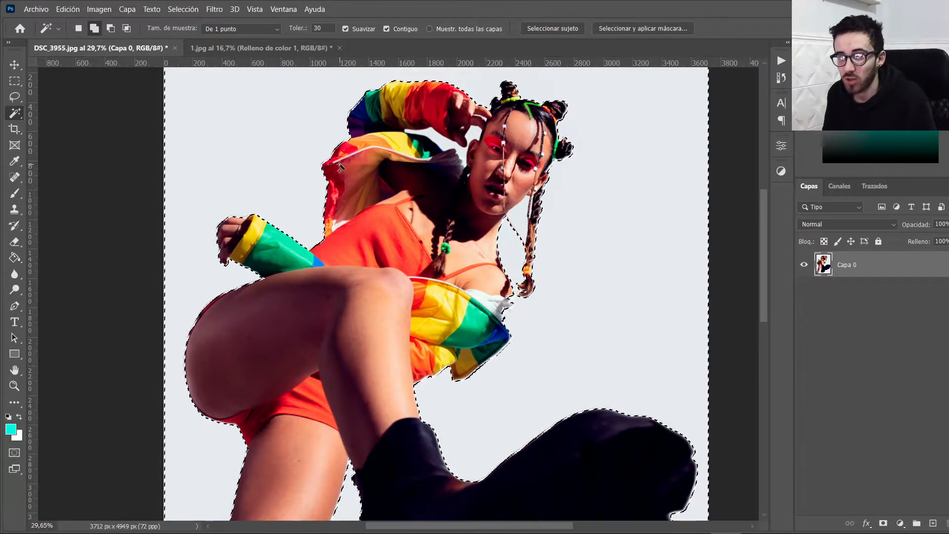
Examine the background selection's outline around the legs and along the boot's sole.
{"action": "scroll", "coordinate": [259, 139], "scroll_direction": "up", "scroll_amount": 1}
{"action": "scroll", "coordinate": [537, 245], "scroll_direction": "down", "scroll_amount": 5}
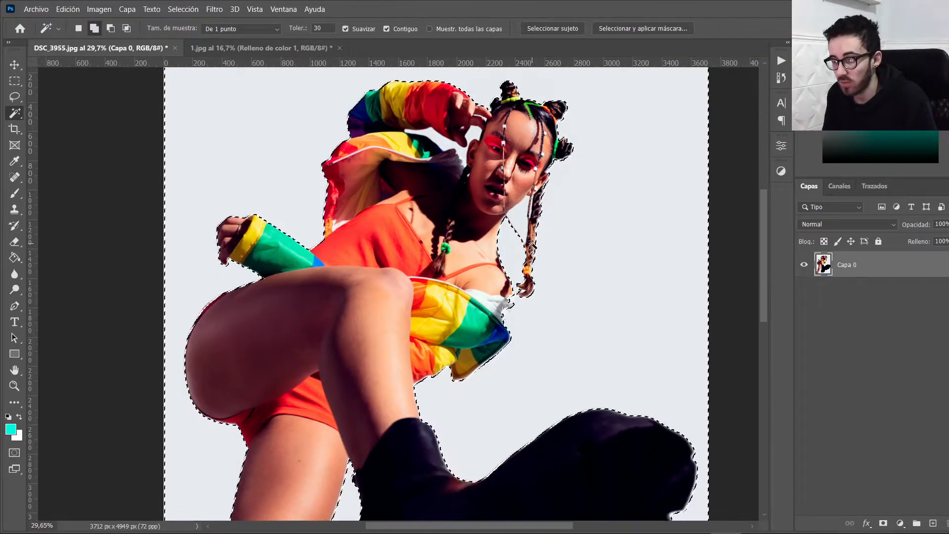
{"action": "scroll", "coordinate": [537, 245], "scroll_direction": "down", "scroll_amount": 3}
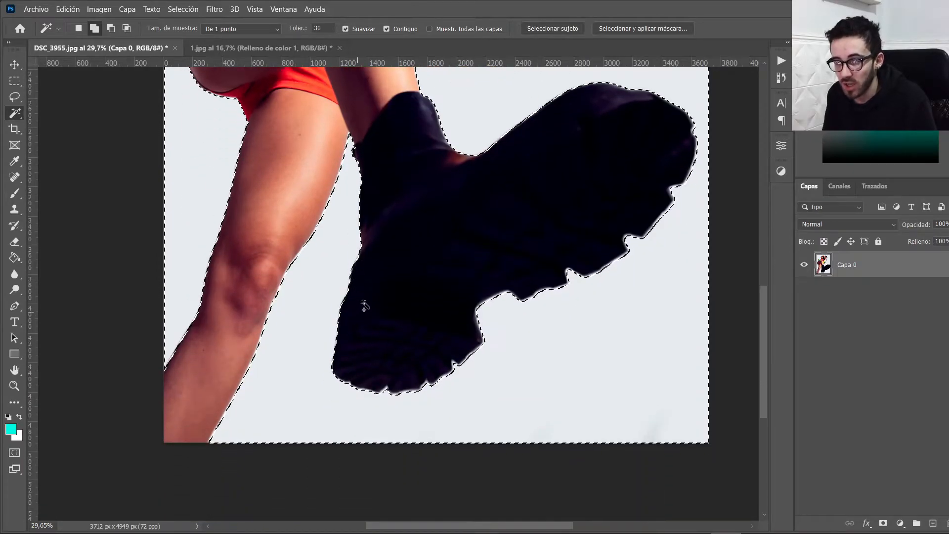
{"action": "scroll", "coordinate": [360, 303], "scroll_direction": "up", "scroll_amount": 2}
{"action": "scroll", "coordinate": [521, 399], "scroll_direction": "up", "scroll_amount": 1}
{"action": "scroll", "coordinate": [520, 397], "scroll_direction": "up", "scroll_amount": 2}
{"action": "scroll", "coordinate": [518, 391], "scroll_direction": "down", "scroll_amount": 1}
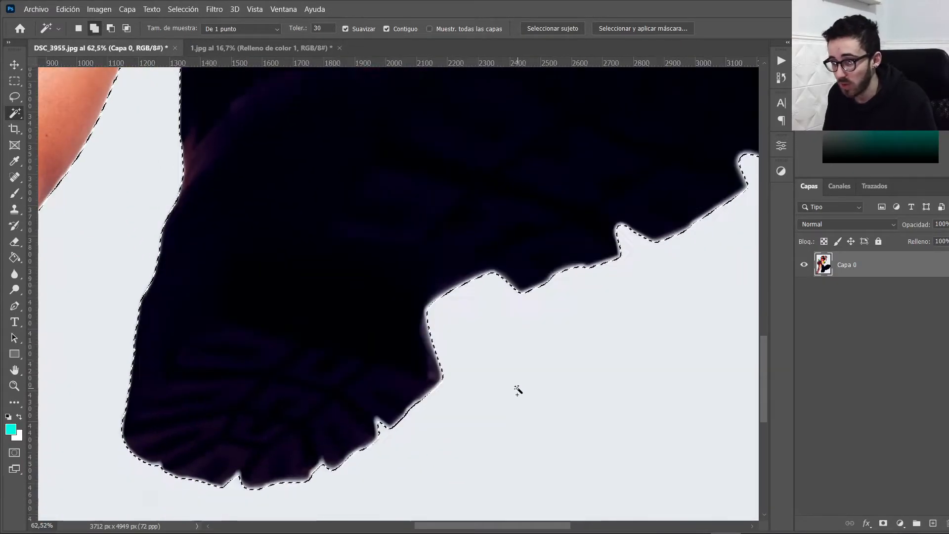
Delete the selected light background, deselect, and inspect the cut edge along the boot's sole.
{"action": "key", "text": "Delete"}
{"action": "key", "text": "ctrl+d"}
{"action": "scroll", "coordinate": [429, 293], "scroll_direction": "up", "scroll_amount": 2}
{"action": "scroll", "coordinate": [429, 299], "scroll_direction": "up", "scroll_amount": 1}
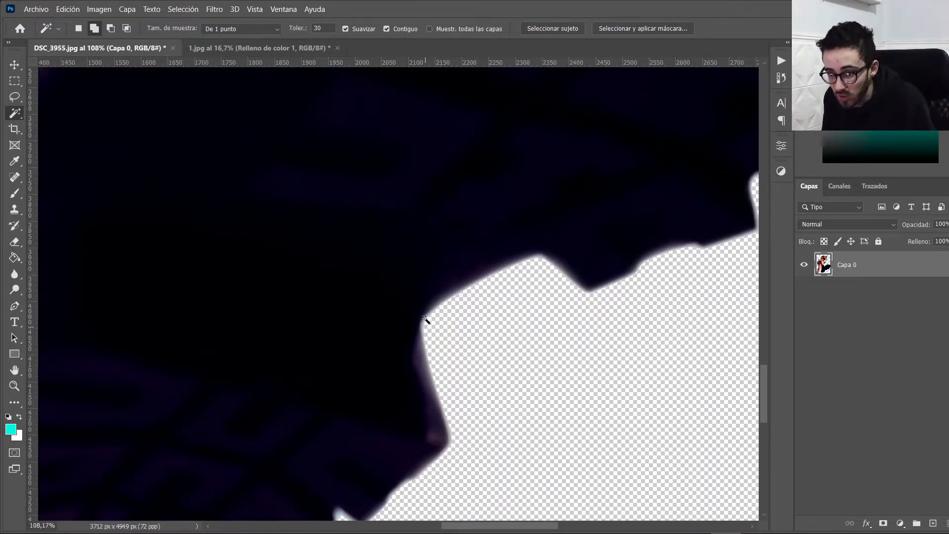
{"action": "scroll", "coordinate": [475, 306], "scroll_direction": "down", "scroll_amount": 5}
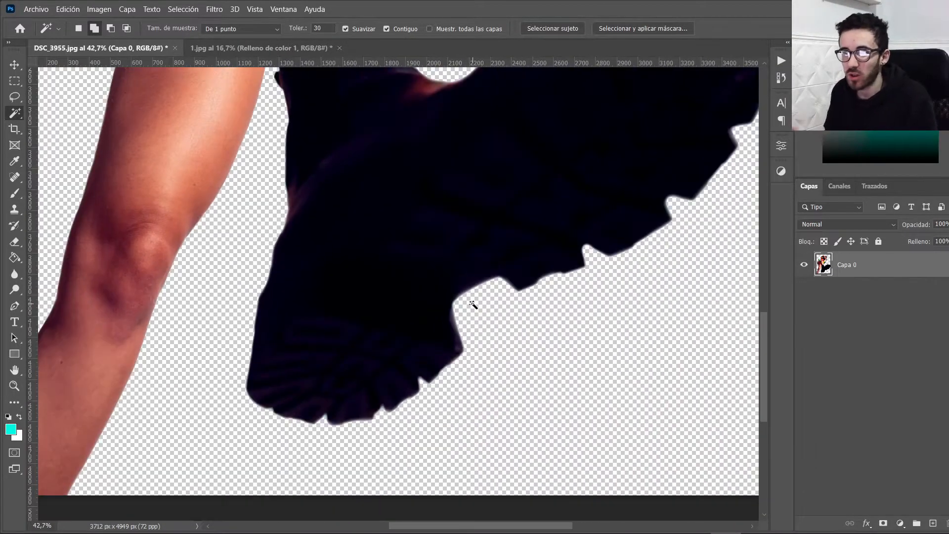
Bring back the deleted light background around the woman and clear the selection.
{"action": "left_click", "coordinate": [472, 304]}
{"action": "key", "text": "ctrl+BackSpace"}
{"action": "key", "text": "ctrl+d"}
{"action": "scroll", "coordinate": [467, 297], "scroll_direction": "down", "scroll_amount": 4}
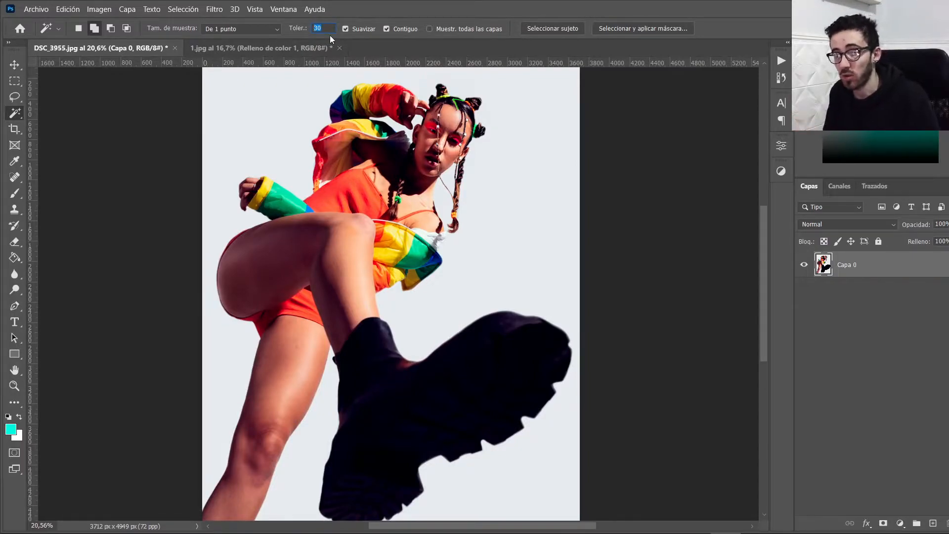
Set the Magic Wand tolerance to 100, select the light background, check the outline over the body, and deselect.
{"action": "type", "text": "100"}
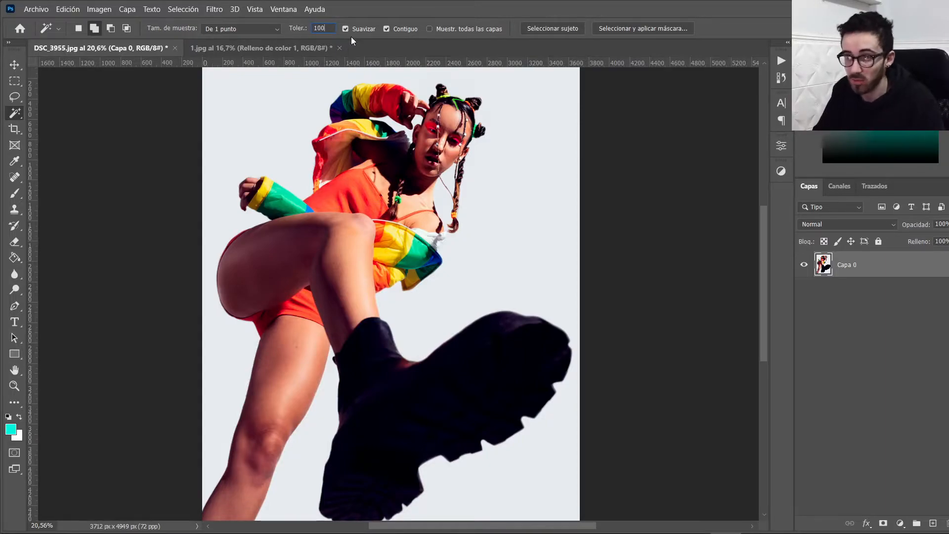
{"action": "left_click", "coordinate": [518, 192]}
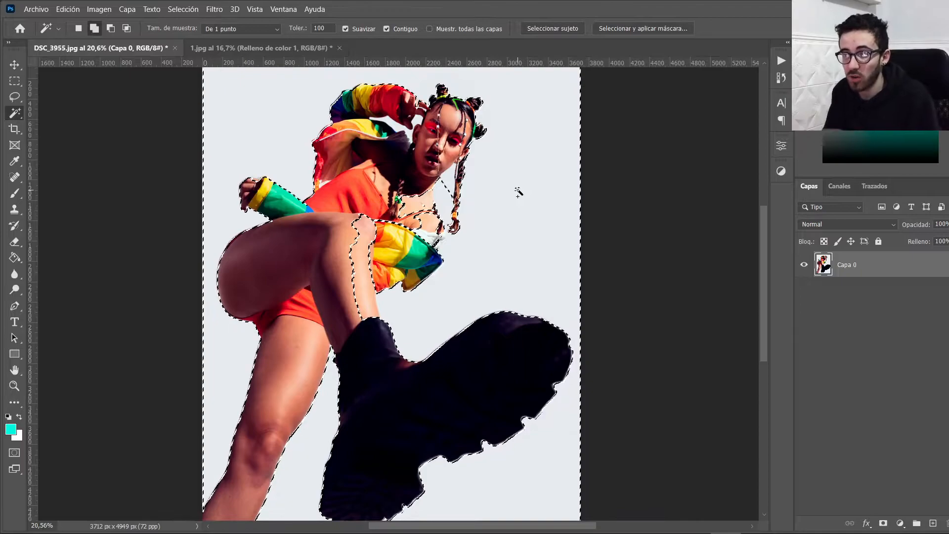
{"action": "scroll", "coordinate": [354, 242], "scroll_direction": "up", "scroll_amount": 2}
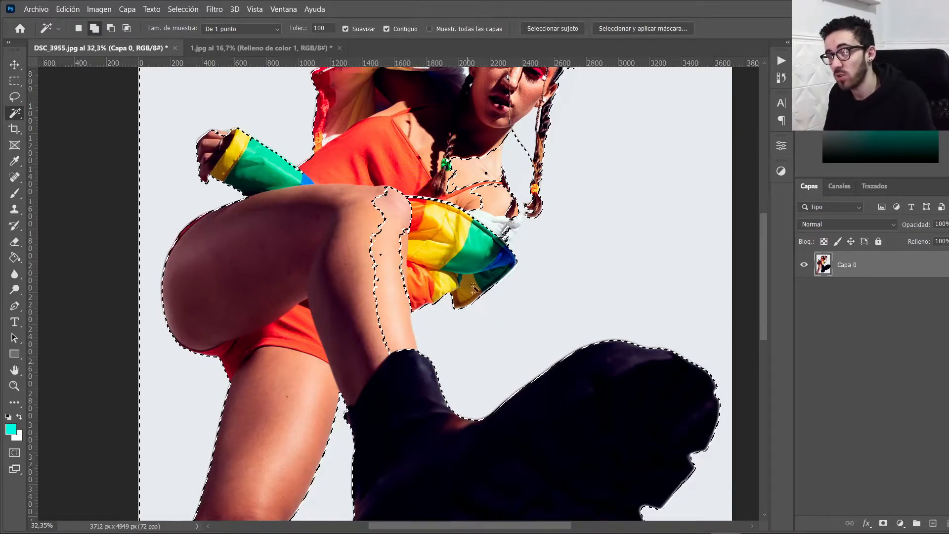
{"action": "key", "text": "ctrl+d"}
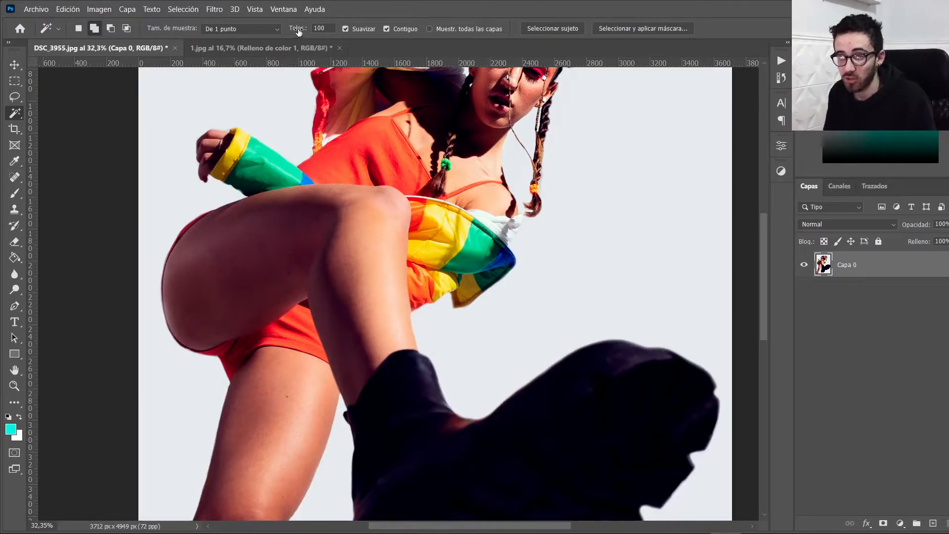
Select the light background with the Magic Wand at tolerance 0, examine the outline around the hand and sleeve, and deselect.
{"action": "left_click", "coordinate": [642, 252]}
{"action": "scroll", "coordinate": [641, 252], "scroll_direction": "up", "scroll_amount": 3}
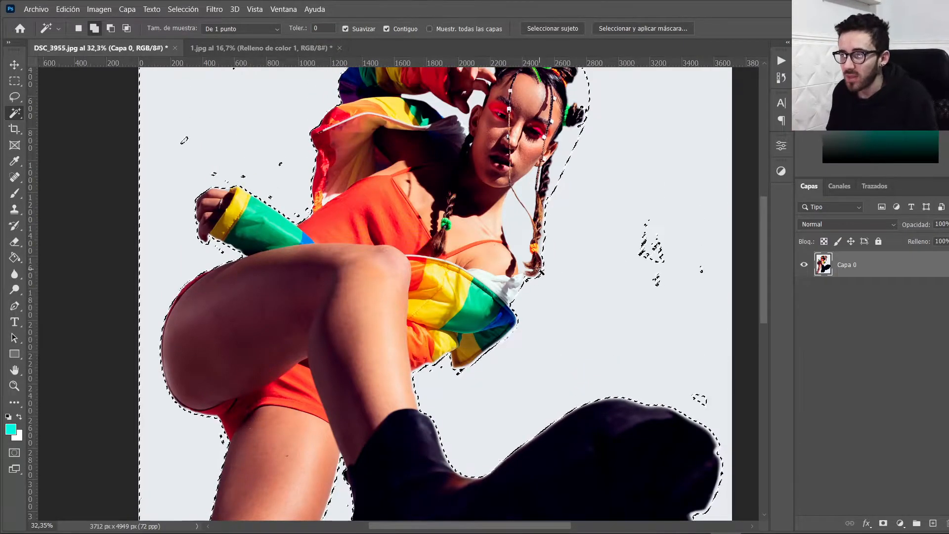
{"action": "scroll", "coordinate": [170, 139], "scroll_direction": "up", "scroll_amount": 3}
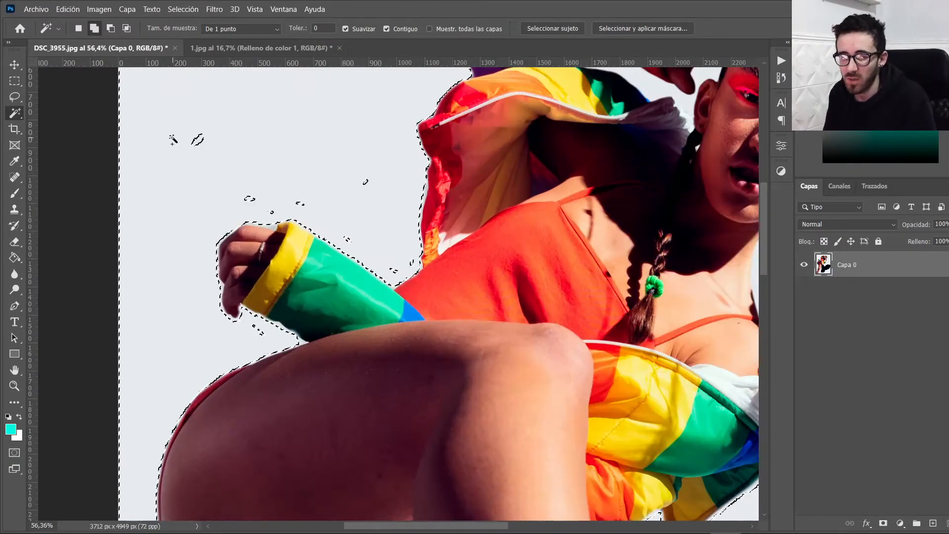
{"action": "scroll", "coordinate": [232, 309], "scroll_direction": "up", "scroll_amount": 3}
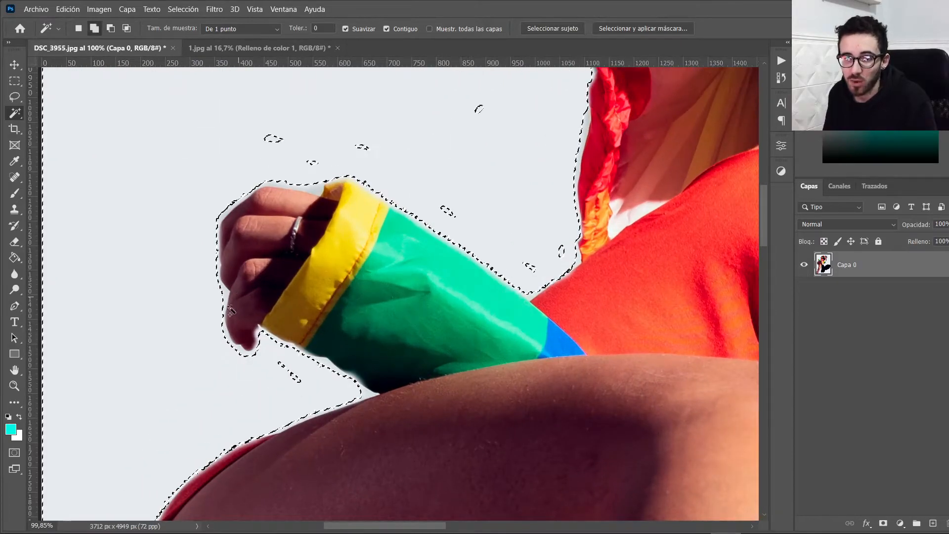
{"action": "scroll", "coordinate": [232, 309], "scroll_direction": "up", "scroll_amount": 3}
{"action": "scroll", "coordinate": [341, 269], "scroll_direction": "up", "scroll_amount": 1}
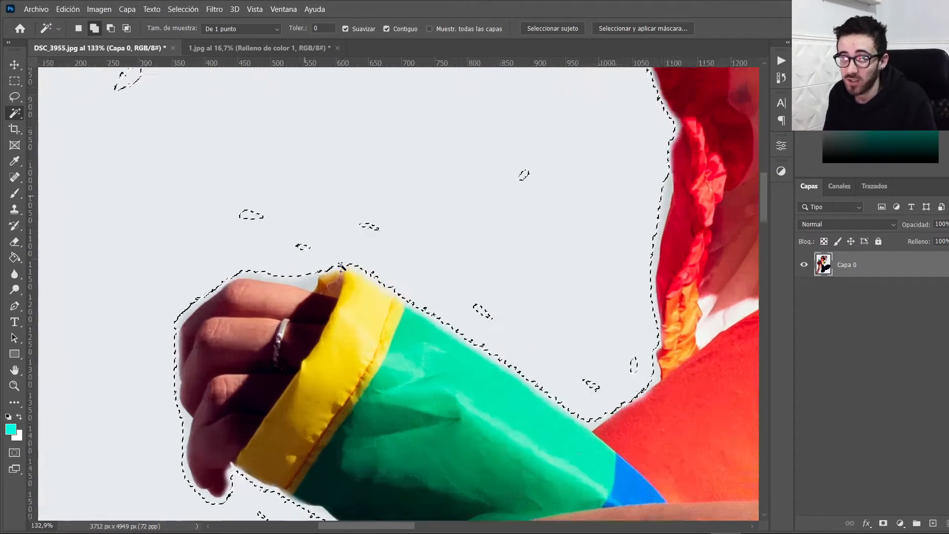
{"action": "scroll", "coordinate": [341, 270], "scroll_direction": "up", "scroll_amount": 1}
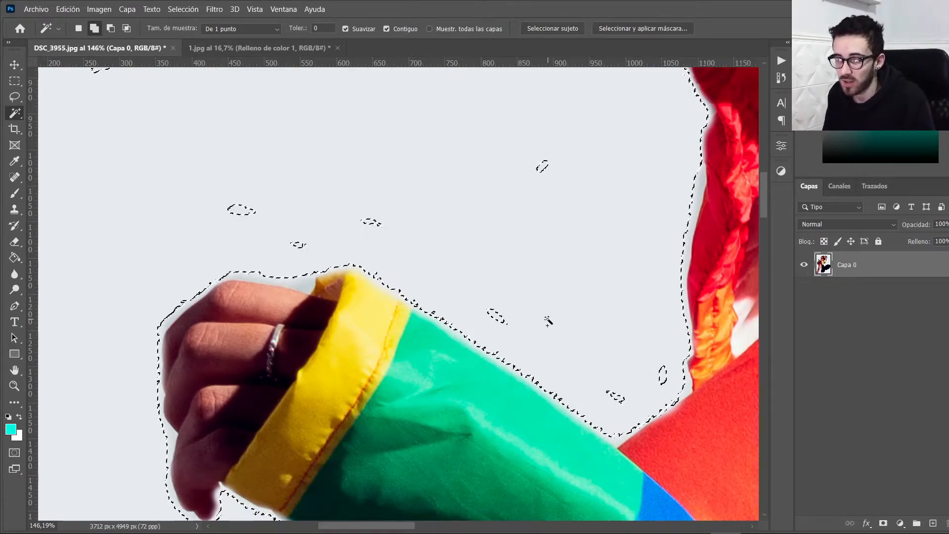
{"action": "scroll", "coordinate": [548, 320], "scroll_direction": "down", "scroll_amount": 8}
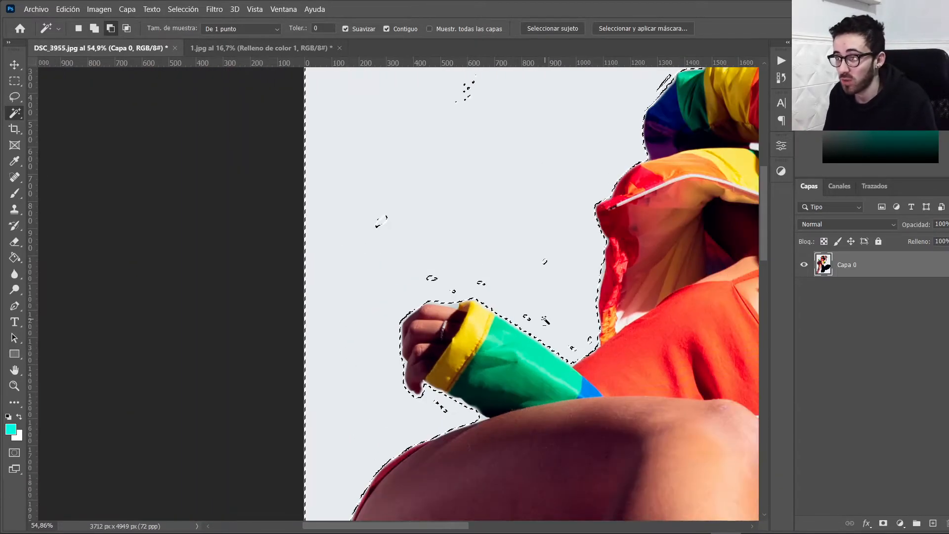
{"action": "key", "text": "ctrl+d"}
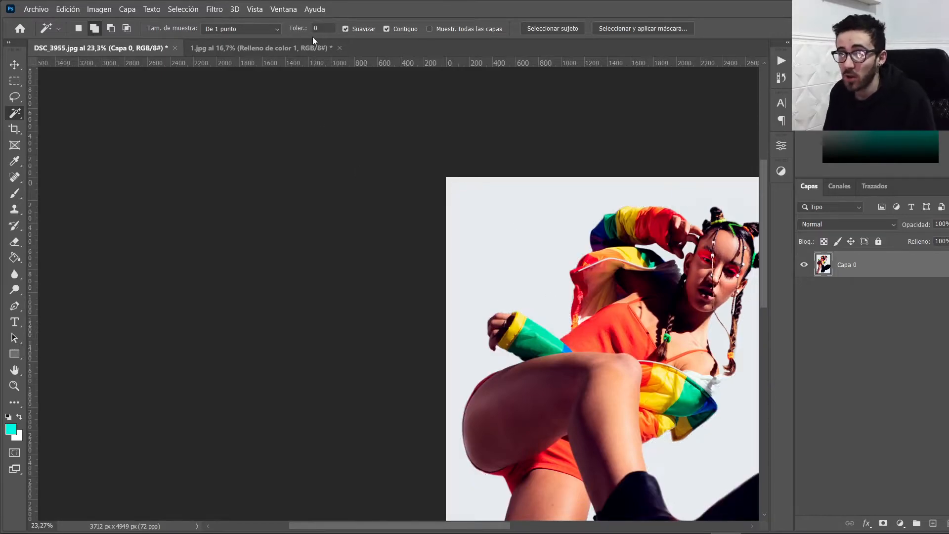
Fit the image on screen and add an empty layer mask to Capa 0.
{"action": "key", "text": "z"}
{"action": "right_click", "coordinate": [527, 205]}
{"action": "left_click", "coordinate": [543, 214]}
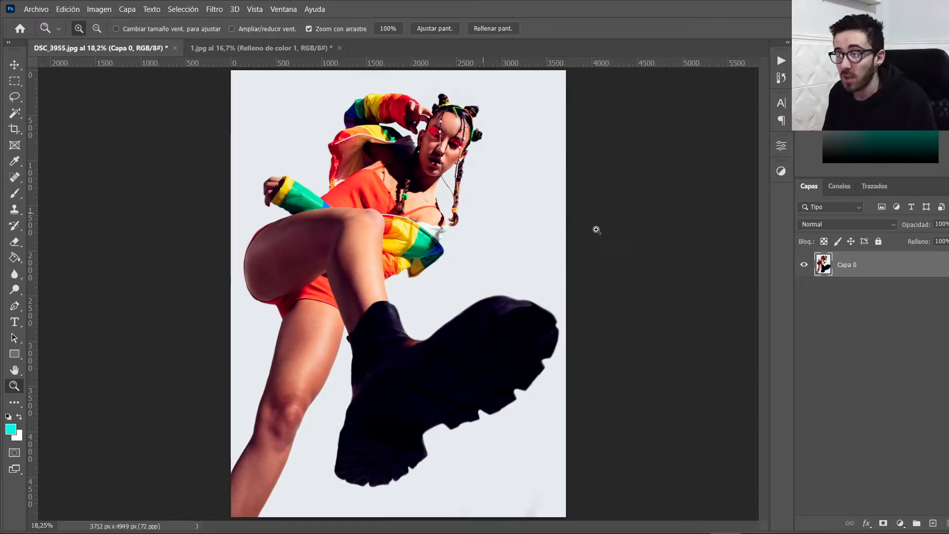
{"action": "left_click", "coordinate": [883, 523]}
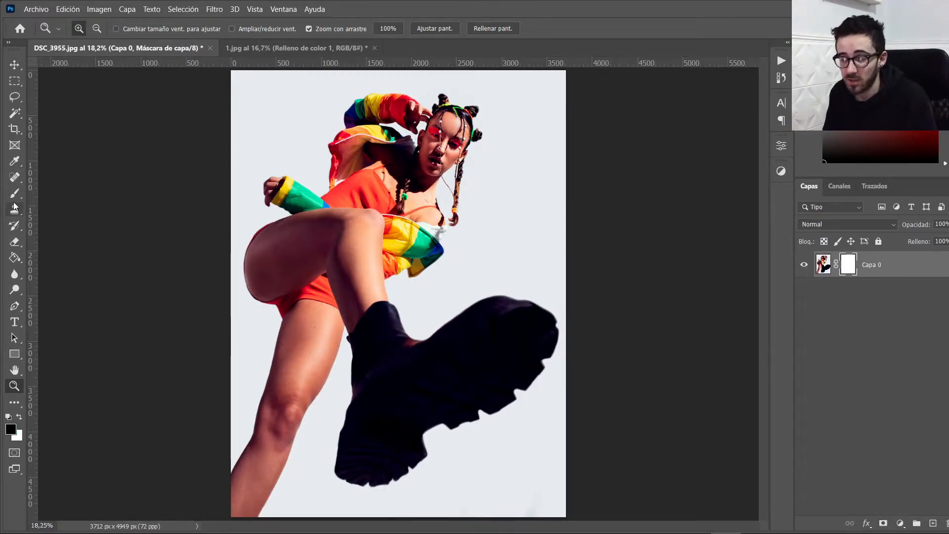
Erase a patch of background directly on Capa 0's image with the Eraser at 100% opacity, undo it, and reselect the layer mask.
{"action": "key", "text": "e"}
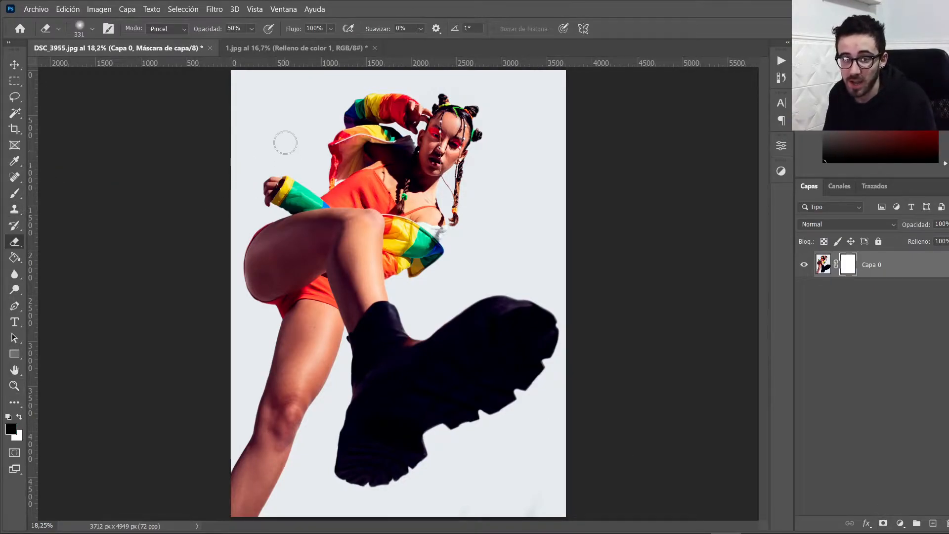
{"action": "scroll", "coordinate": [271, 125], "scroll_direction": "up", "scroll_amount": 4}
{"action": "right_click", "coordinate": [266, 129]}
{"action": "left_click", "coordinate": [234, 161]}
{"action": "key", "text": "1"}
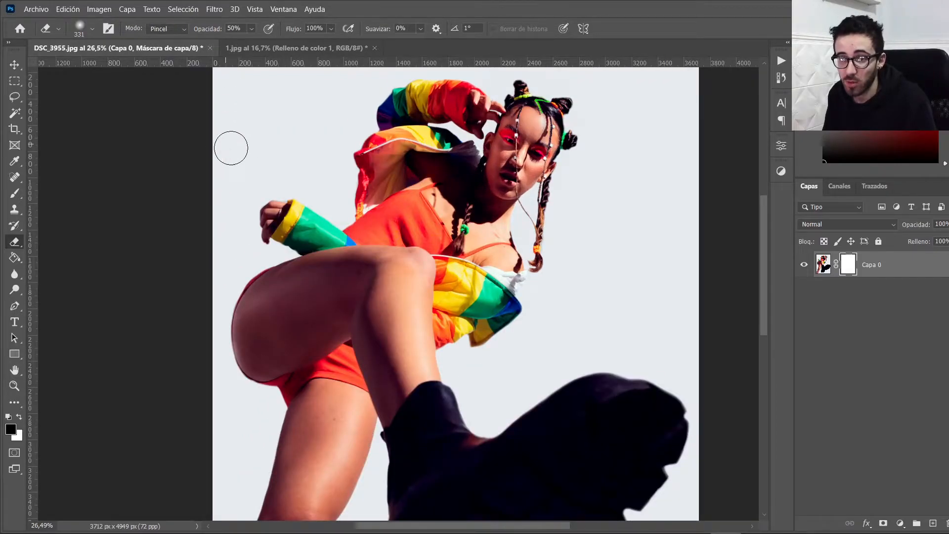
{"action": "scroll", "coordinate": [237, 153], "scroll_direction": "up", "scroll_amount": 1}
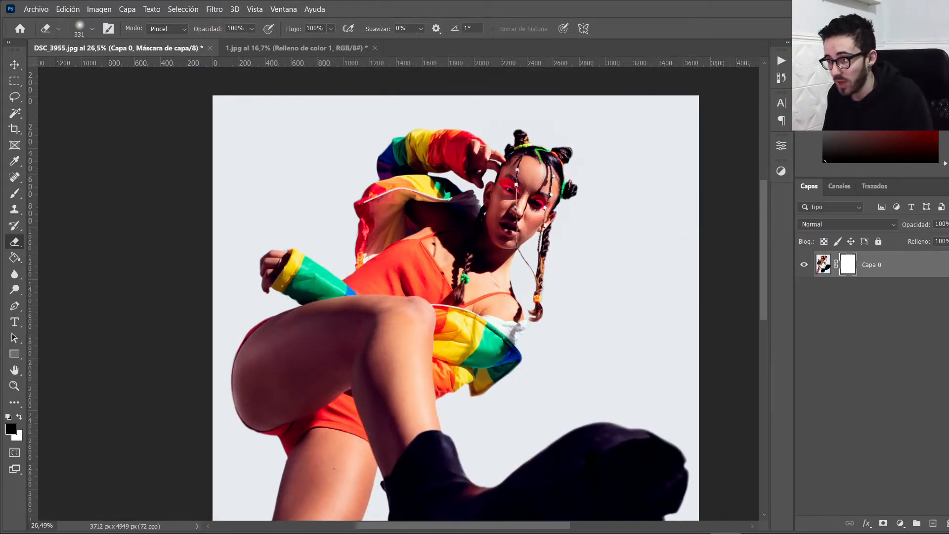
{"action": "left_click", "coordinate": [823, 265]}
{"action": "key", "text": "0"}
{"action": "mouse_move", "coordinate": [248, 157]}
{"action": "left_mouse_down"}
{"action": "mouse_move", "coordinate": [225, 111]}
{"action": "mouse_move", "coordinate": [280, 183]}
{"action": "left_mouse_up"}
{"action": "key", "text": "ctrl+z"}
{"action": "left_click", "coordinate": [851, 272]}
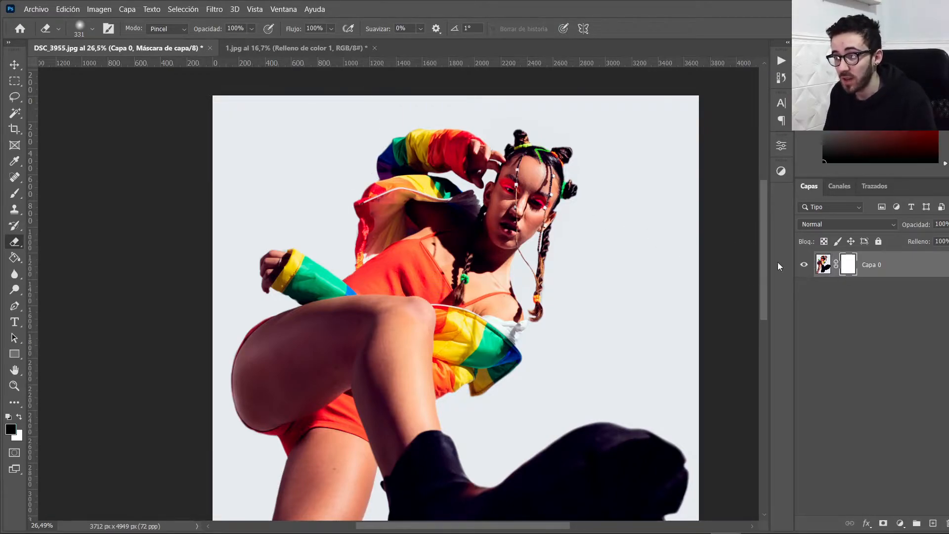
Paint black on the layer mask with a 275 px brush to hide the background above the lowered hand.
{"action": "left_click", "coordinate": [15, 194]}
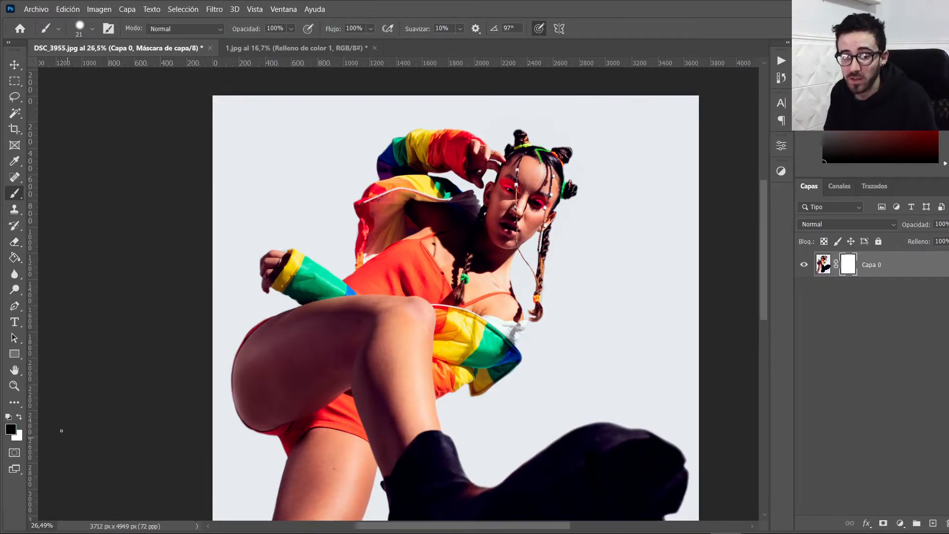
{"action": "right_click", "coordinate": [265, 239]}
{"action": "left_click_drag", "start_coordinate": [259, 180], "coordinate": [277, 186]}
{"action": "left_click_drag", "start_coordinate": [249, 119], "coordinate": [244, 161]}
{"action": "mouse_move", "coordinate": [240, 195]}
{"action": "left_mouse_down"}
{"action": "mouse_move", "coordinate": [222, 130]}
{"action": "mouse_move", "coordinate": [262, 78]}
{"action": "mouse_move", "coordinate": [279, 122]}
{"action": "mouse_move", "coordinate": [299, 119]}
{"action": "mouse_move", "coordinate": [304, 194]}
{"action": "mouse_move", "coordinate": [291, 189]}
{"action": "mouse_move", "coordinate": [285, 203]}
{"action": "mouse_move", "coordinate": [307, 215]}
{"action": "mouse_move", "coordinate": [291, 189]}
{"action": "mouse_move", "coordinate": [298, 111]}
{"action": "mouse_move", "coordinate": [312, 199]}
{"action": "mouse_move", "coordinate": [346, 108]}
{"action": "mouse_move", "coordinate": [350, 169]}
{"action": "left_mouse_up"}
{"action": "scroll", "coordinate": [348, 118], "scroll_direction": "up", "scroll_amount": 3}
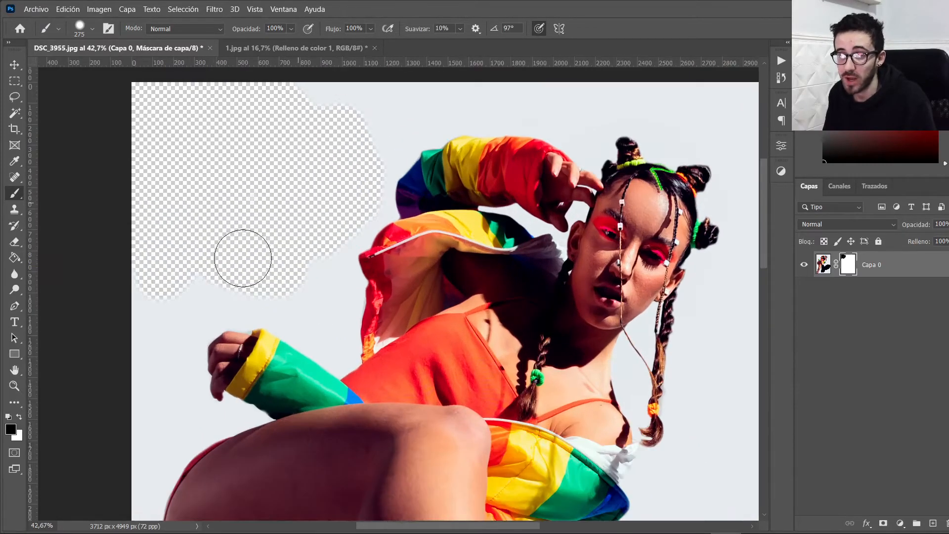
Paint white on the layer mask to restore the hidden background patch, and fit the image on screen.
{"action": "left_click", "coordinate": [20, 418]}
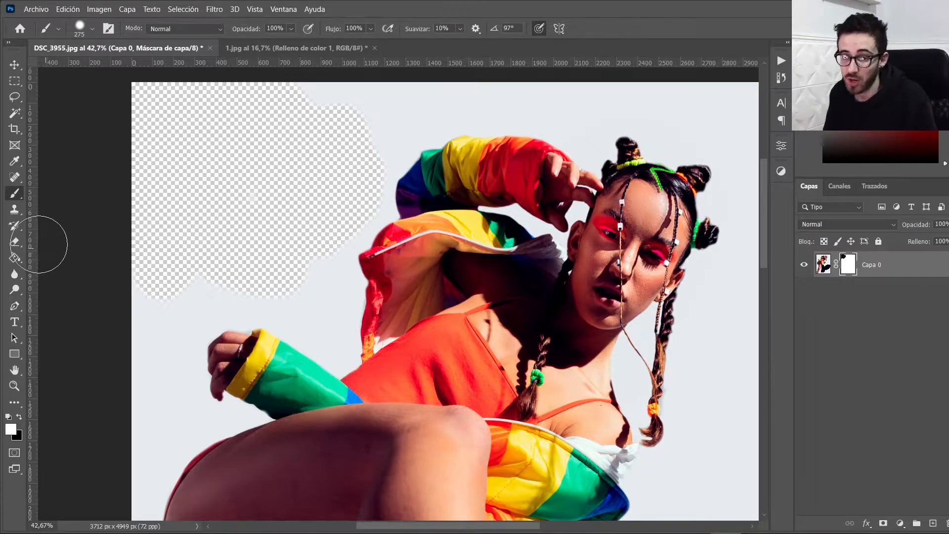
{"action": "mouse_move", "coordinate": [390, 162]}
{"action": "left_mouse_down"}
{"action": "mouse_move", "coordinate": [347, 291]}
{"action": "mouse_move", "coordinate": [397, 121]}
{"action": "mouse_move", "coordinate": [324, 298]}
{"action": "mouse_move", "coordinate": [351, 150]}
{"action": "mouse_move", "coordinate": [308, 263]}
{"action": "mouse_move", "coordinate": [271, 298]}
{"action": "mouse_move", "coordinate": [254, 289]}
{"action": "mouse_move", "coordinate": [259, 266]}
{"action": "mouse_move", "coordinate": [205, 221]}
{"action": "mouse_move", "coordinate": [209, 229]}
{"action": "mouse_move", "coordinate": [258, 188]}
{"action": "mouse_move", "coordinate": [164, 164]}
{"action": "mouse_move", "coordinate": [101, 205]}
{"action": "mouse_move", "coordinate": [227, 227]}
{"action": "left_mouse_up"}
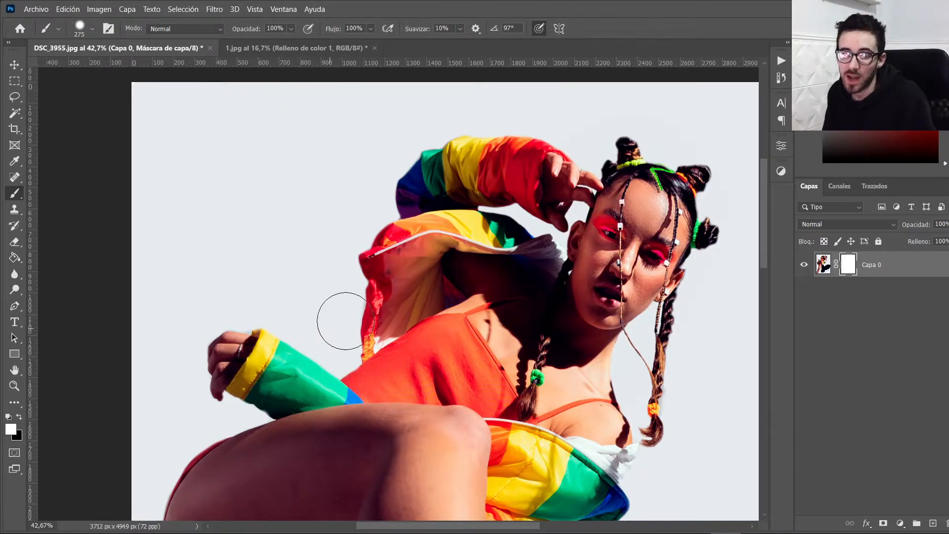
{"action": "scroll", "coordinate": [178, 329], "scroll_direction": "down", "scroll_amount": 6}
{"action": "key", "text": "z"}
{"action": "key", "text": "ctrl+0"}
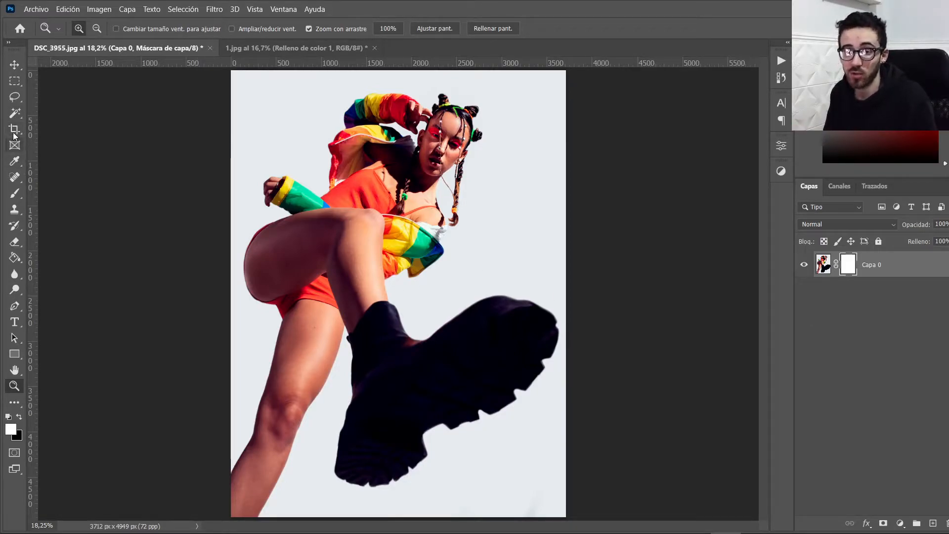
Switch to the Quick Selection tool and delete the layer mask of Capa 0.
{"action": "left_click", "coordinate": [15, 113]}
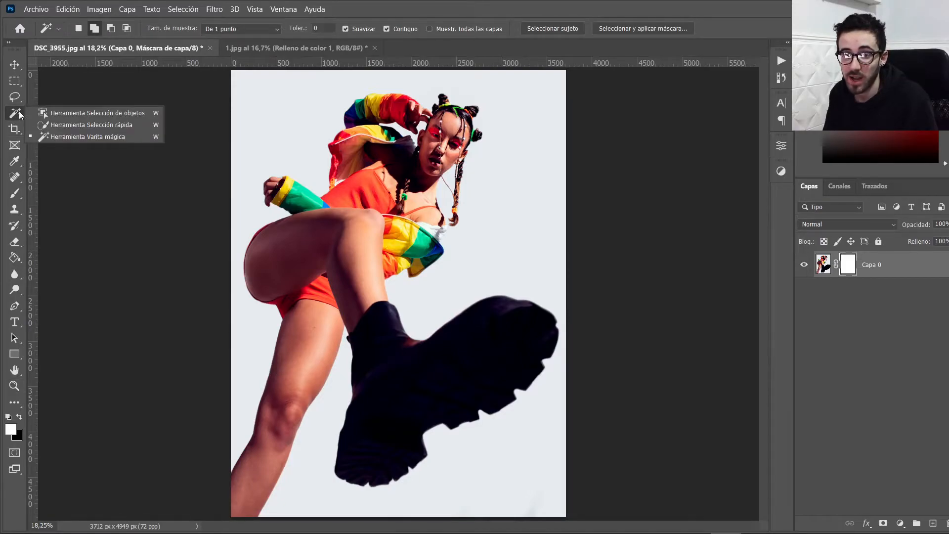
{"action": "left_click", "coordinate": [69, 129]}
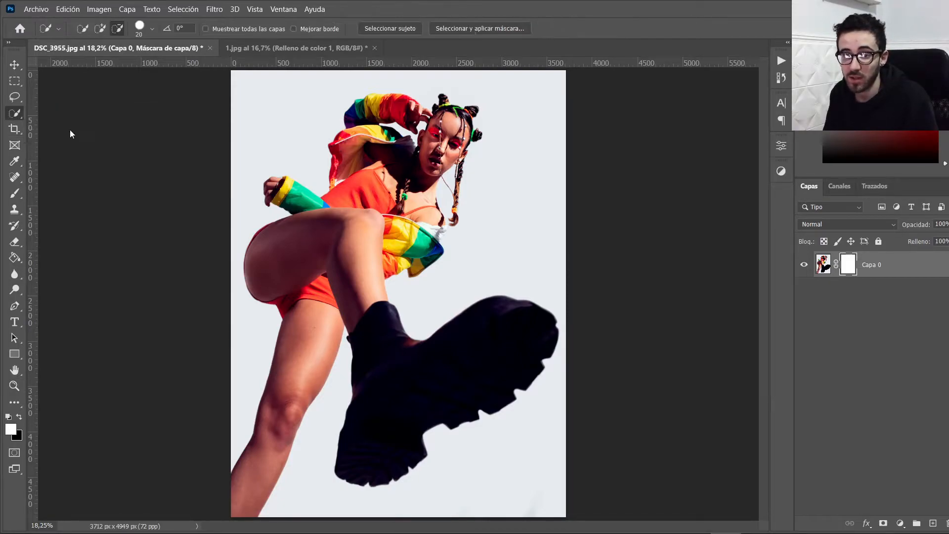
{"action": "right_click", "coordinate": [843, 270]}
{"action": "left_click", "coordinate": [879, 302]}
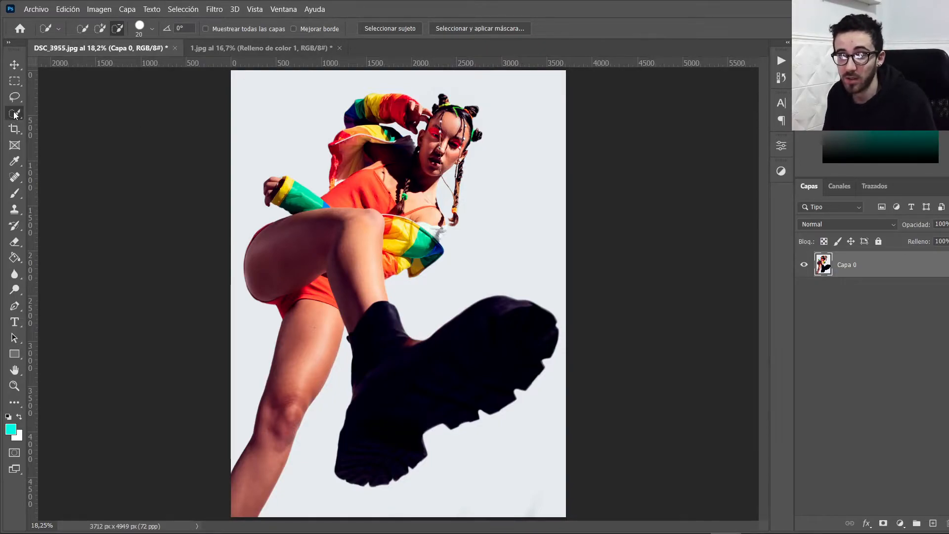
Select the woman automatically with Select Subject and check the outline around her hair, arms and jacket.
{"action": "left_click", "coordinate": [392, 28]}
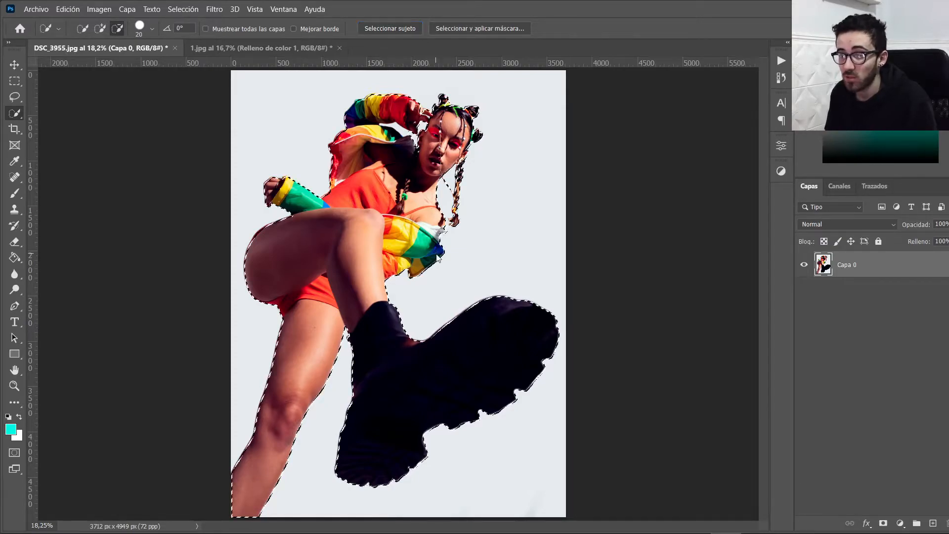
{"action": "scroll", "coordinate": [425, 183], "scroll_direction": "up", "scroll_amount": 2}
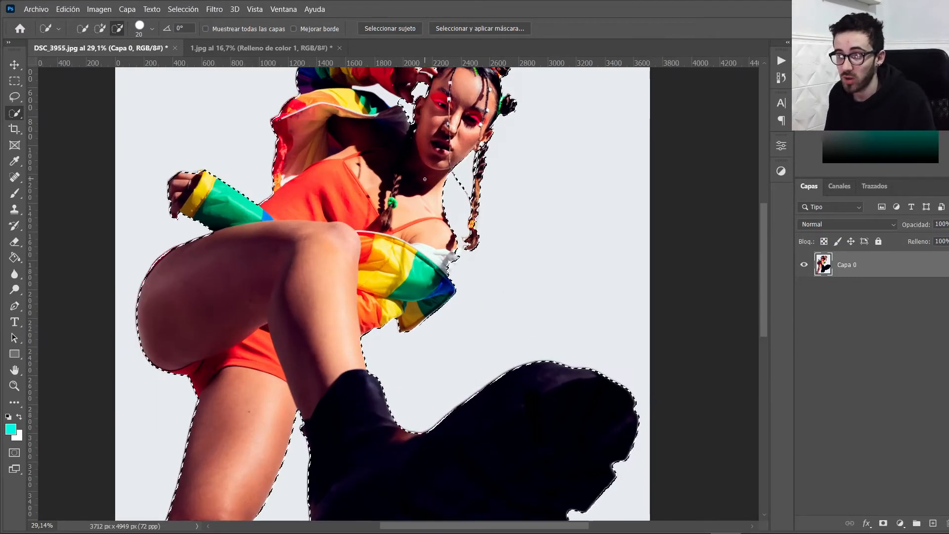
{"action": "scroll", "coordinate": [213, 112], "scroll_direction": "up", "scroll_amount": 3}
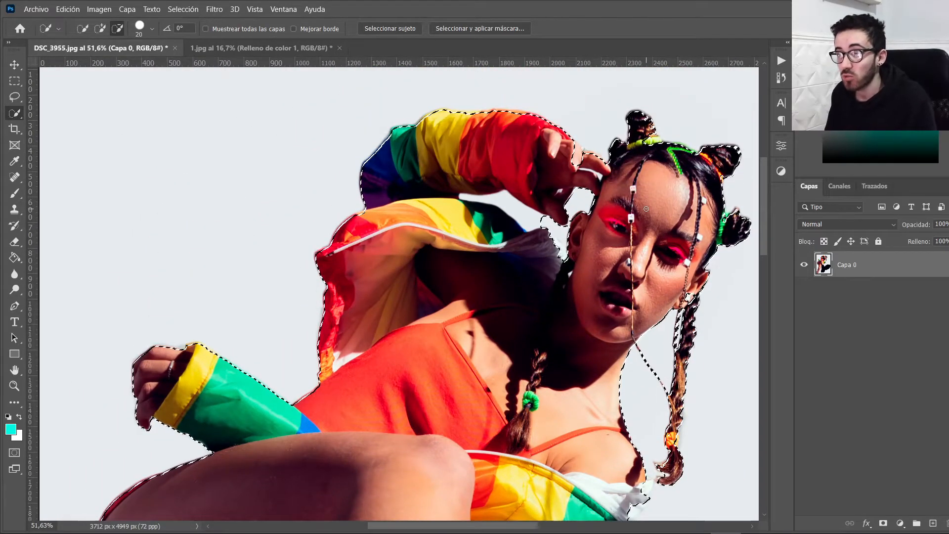
{"action": "scroll", "coordinate": [626, 161], "scroll_direction": "down", "scroll_amount": 3}
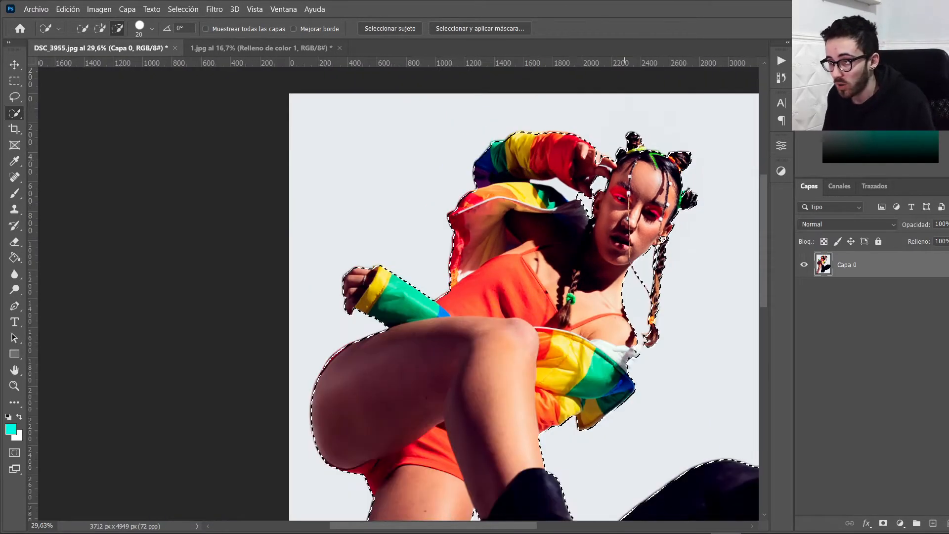
Add a layer mask to Capa 0 from the subject selection and inspect the cutout around the head and jacket.
{"action": "left_click", "coordinate": [883, 523]}
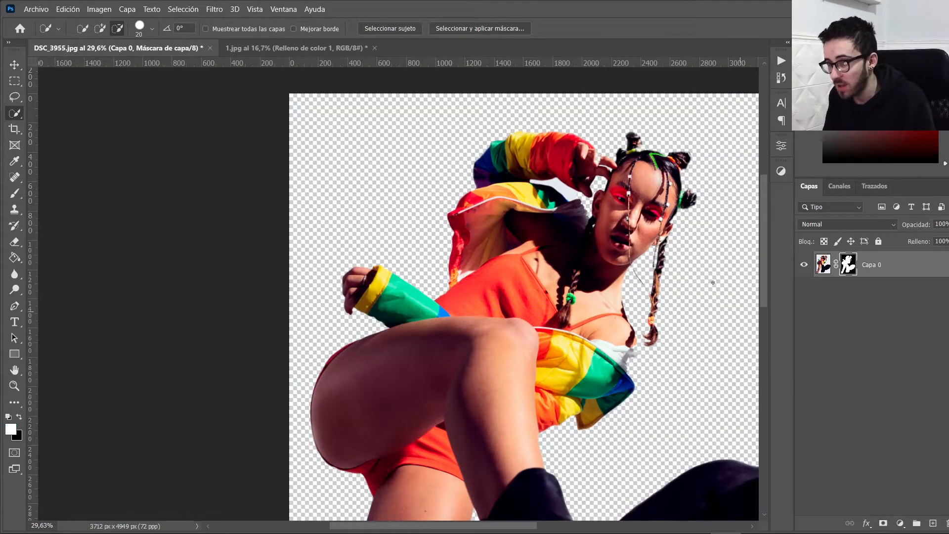
{"action": "scroll", "coordinate": [521, 183], "scroll_direction": "down", "scroll_amount": 3}
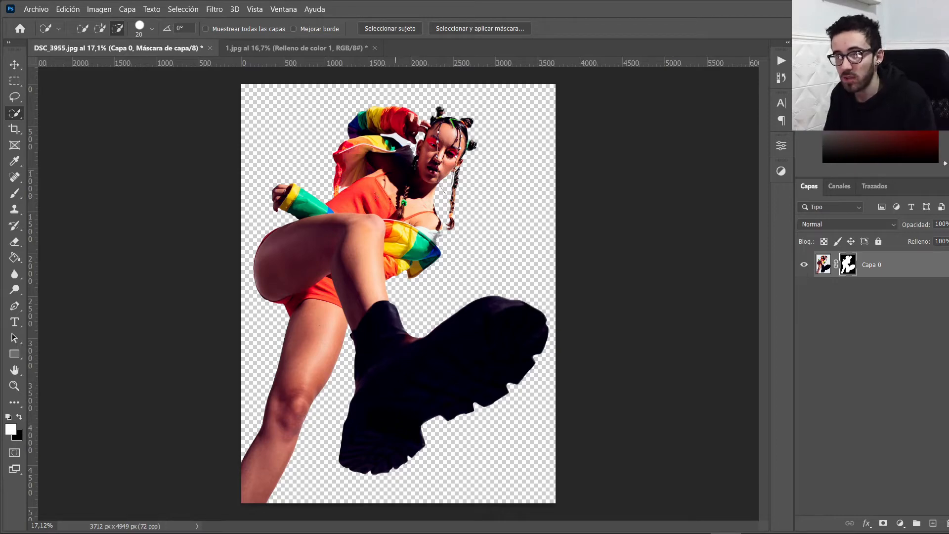
{"action": "scroll", "coordinate": [422, 153], "scroll_direction": "up", "scroll_amount": 5}
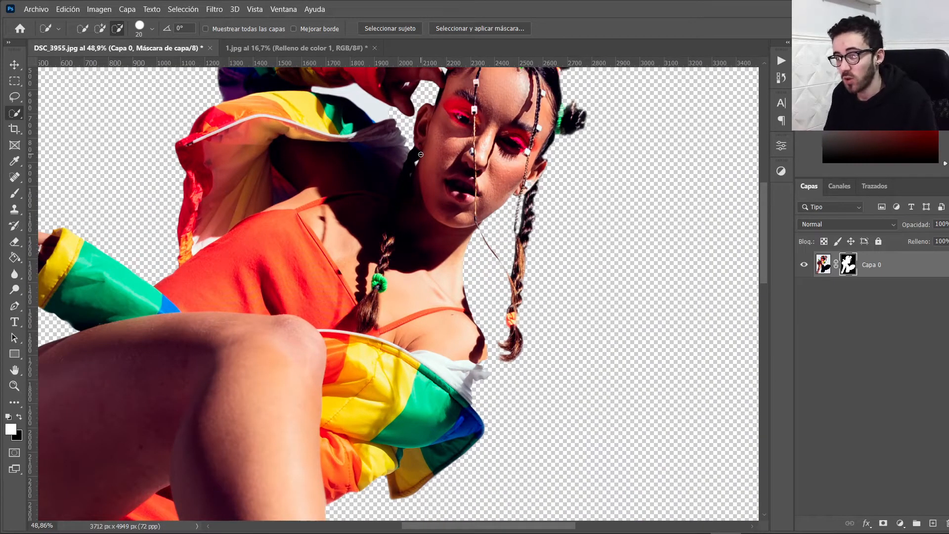
Examine the cutout edges around the braids, face, hair buns and raised hand.
{"action": "scroll", "coordinate": [421, 154], "scroll_direction": "up", "scroll_amount": 3}
{"action": "scroll", "coordinate": [565, 250], "scroll_direction": "up", "scroll_amount": 5}
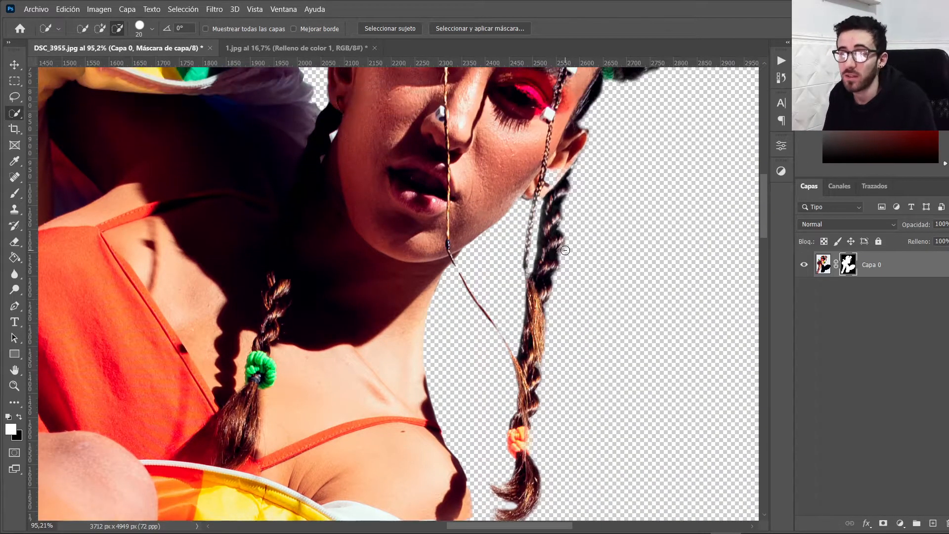
{"action": "scroll", "coordinate": [533, 246], "scroll_direction": "up", "scroll_amount": 1}
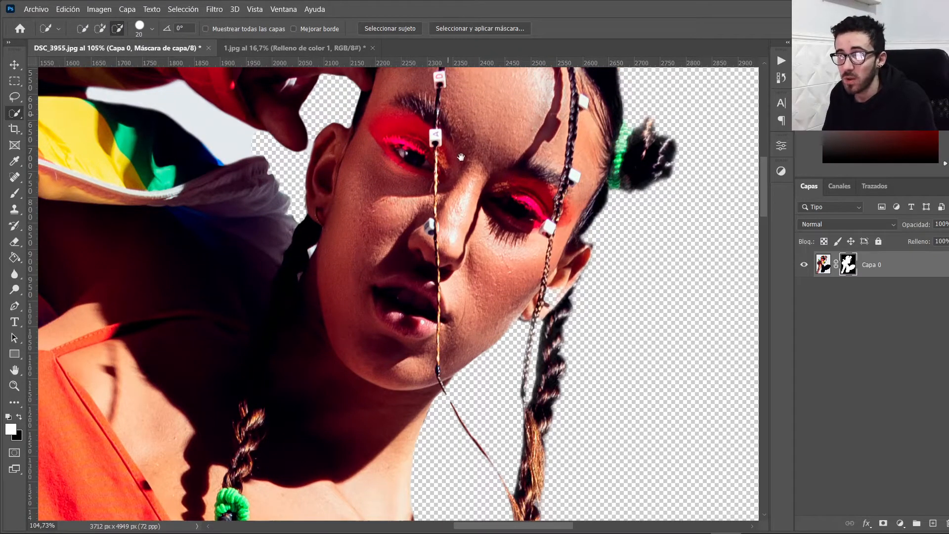
{"action": "left_click_drag", "start_coordinate": [453, 132], "coordinate": [527, 357]}
{"action": "left_click_drag", "start_coordinate": [620, 495], "coordinate": [616, 516]}
{"action": "scroll", "coordinate": [413, 239], "scroll_direction": "up", "scroll_amount": 4}
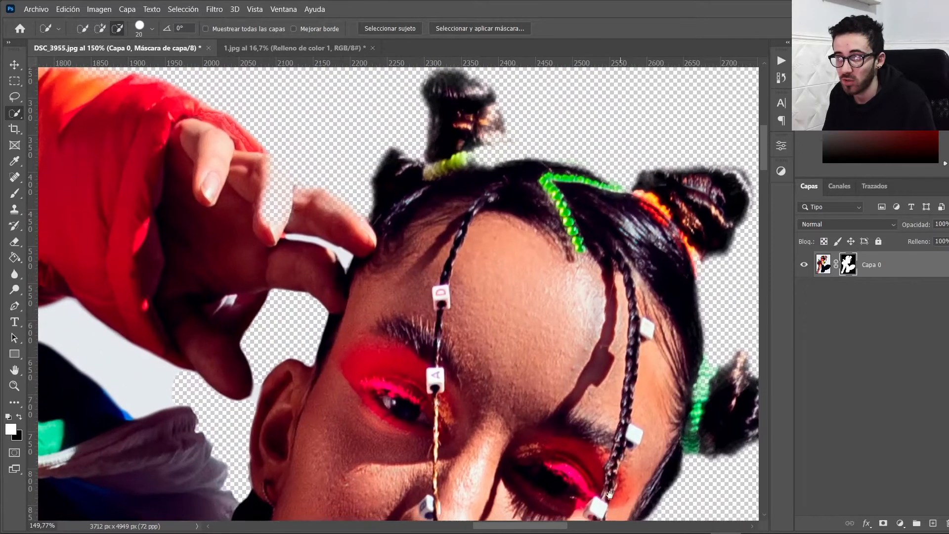
{"action": "left_click_drag", "start_coordinate": [361, 195], "coordinate": [512, 301]}
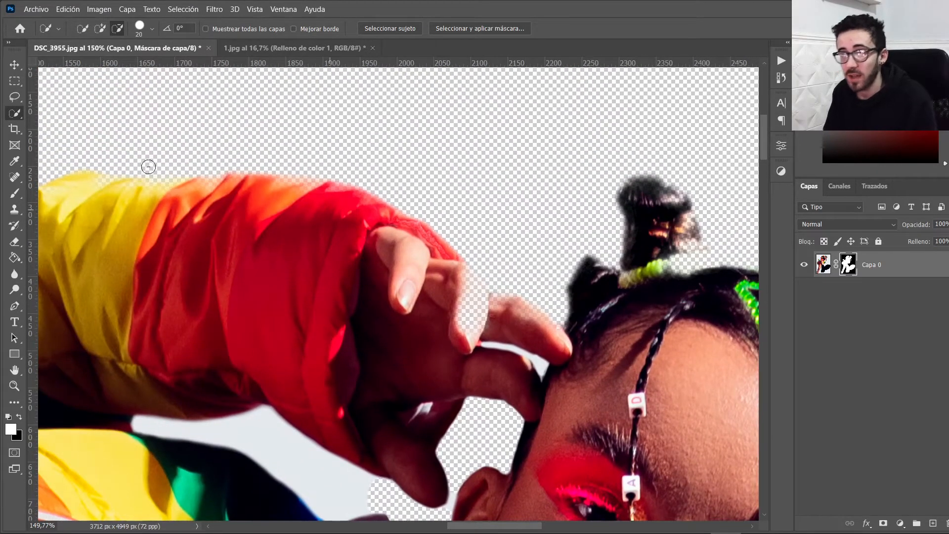
Restore the missing fingertip of the raised hand by painting white on Capa 0's layer mask with a 54 px brush.
{"action": "left_click", "coordinate": [15, 195]}
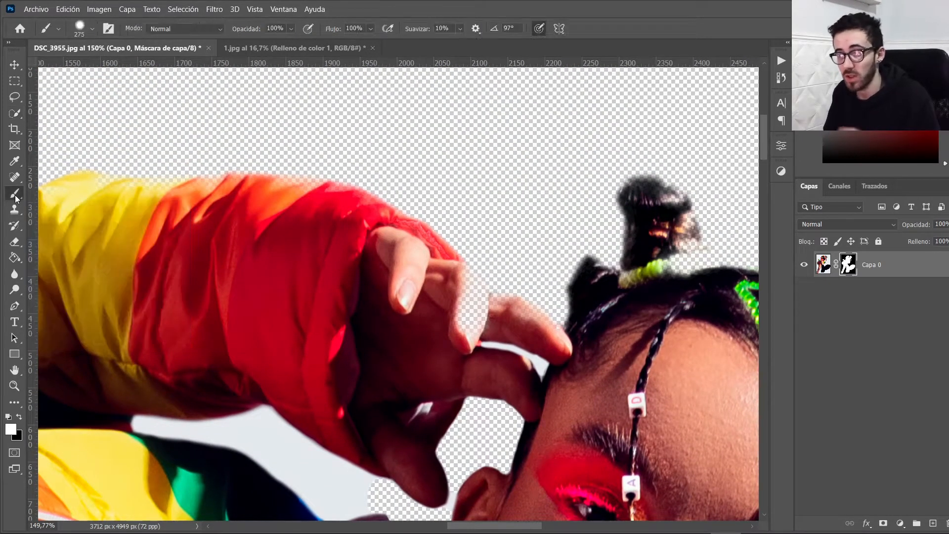
{"action": "left_click_drag", "start_coordinate": [458, 227], "coordinate": [349, 218]}
{"action": "key", "text": "x"}
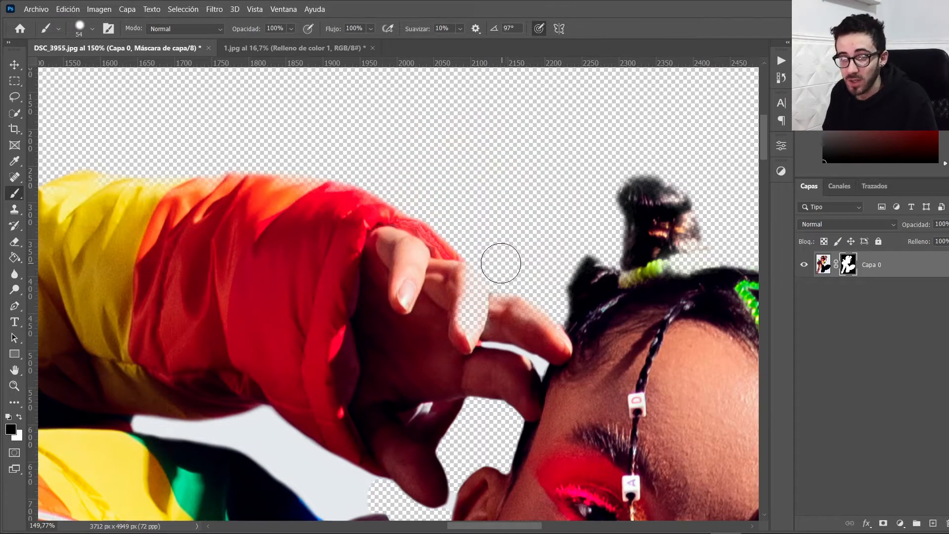
{"action": "mouse_move", "coordinate": [448, 323]}
{"action": "left_mouse_down"}
{"action": "mouse_move", "coordinate": [461, 296]}
{"action": "mouse_move", "coordinate": [475, 299]}
{"action": "mouse_move", "coordinate": [467, 315]}
{"action": "mouse_move", "coordinate": [267, 291]}
{"action": "left_mouse_up"}
{"action": "left_click", "coordinate": [564, 331]}
{"action": "key", "text": "ctrl+z"}
{"action": "key", "text": "ctrl+z"}
{"action": "key", "text": "x"}
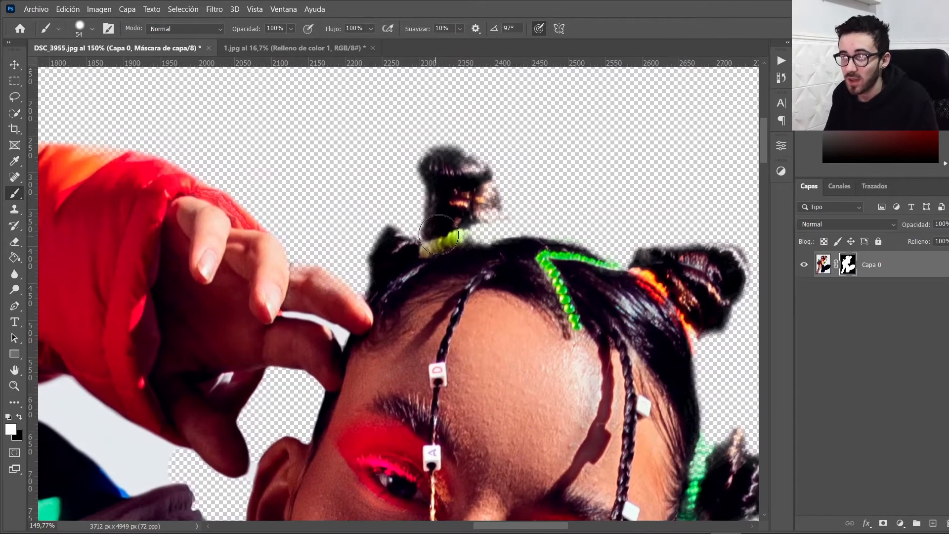
Paint white on the layer mask to recover the faded hair buns and beaded bands on top of the head.
{"action": "mouse_move", "coordinate": [464, 252]}
{"action": "left_mouse_down"}
{"action": "mouse_move", "coordinate": [492, 202]}
{"action": "mouse_move", "coordinate": [445, 158]}
{"action": "mouse_move", "coordinate": [462, 192]}
{"action": "mouse_move", "coordinate": [357, 181]}
{"action": "mouse_move", "coordinate": [314, 161]}
{"action": "left_mouse_up"}
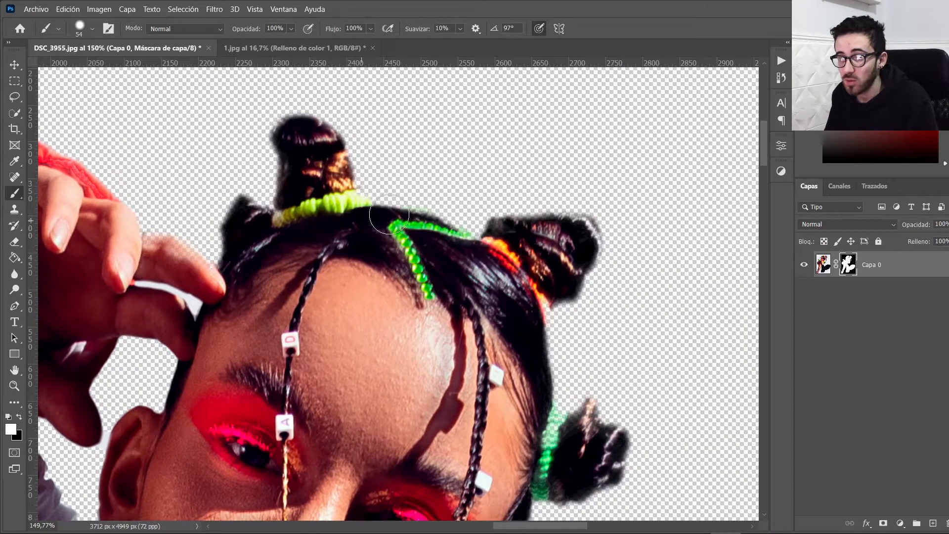
{"action": "left_click_drag", "start_coordinate": [464, 241], "coordinate": [573, 241]}
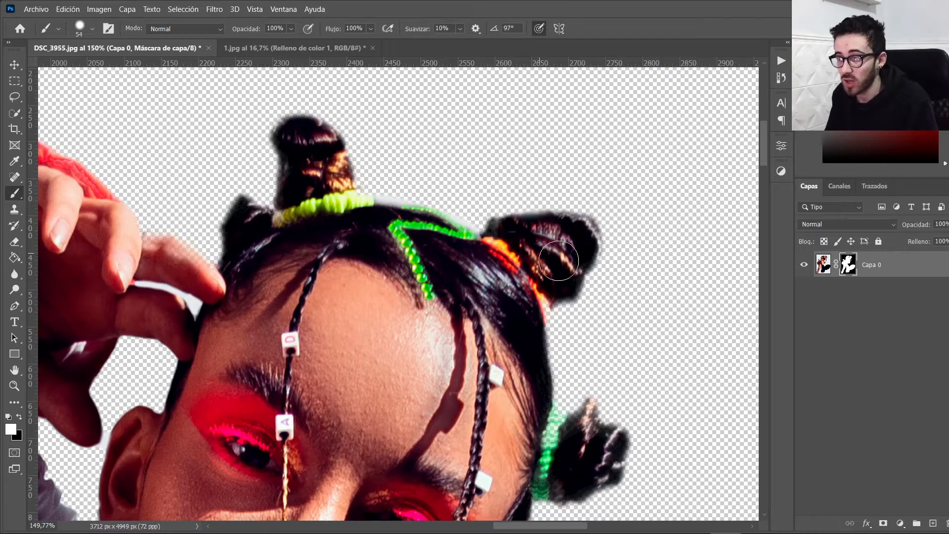
{"action": "scroll", "coordinate": [552, 265], "scroll_direction": "down", "scroll_amount": 3}
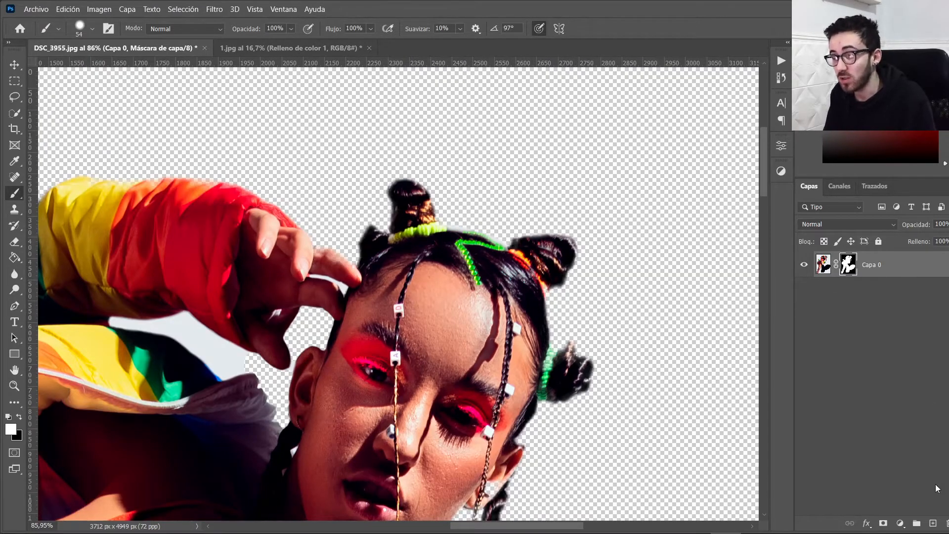
Add a solid color fill layer in turquoise 5af7e4 and place it below Capa 0.
{"action": "left_click", "coordinate": [905, 522]}
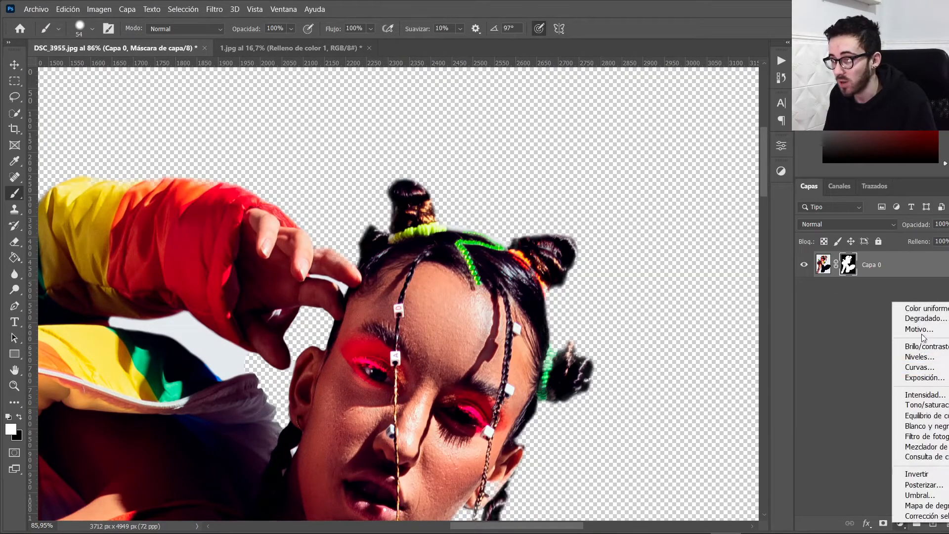
{"action": "left_click", "coordinate": [933, 310]}
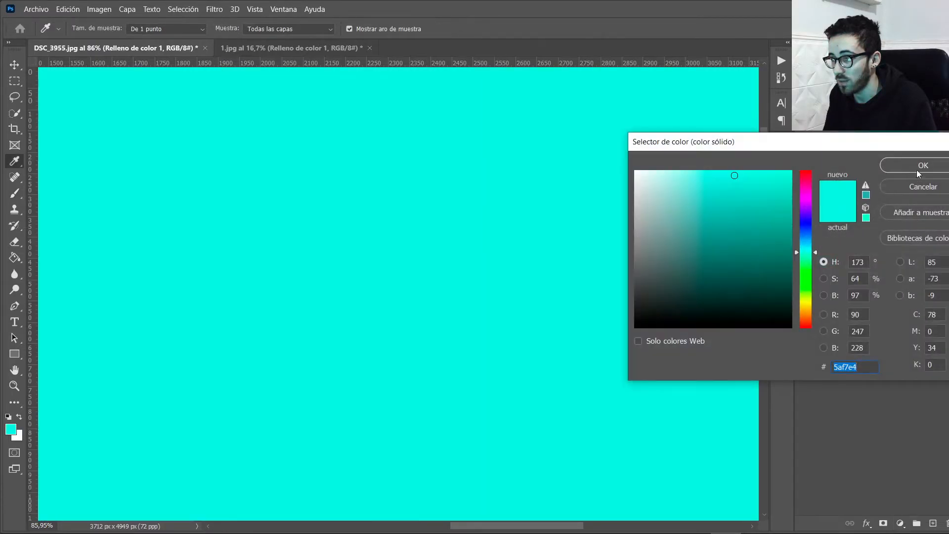
{"action": "left_click", "coordinate": [917, 168]}
{"action": "left_click_drag", "start_coordinate": [889, 266], "coordinate": [897, 296]}
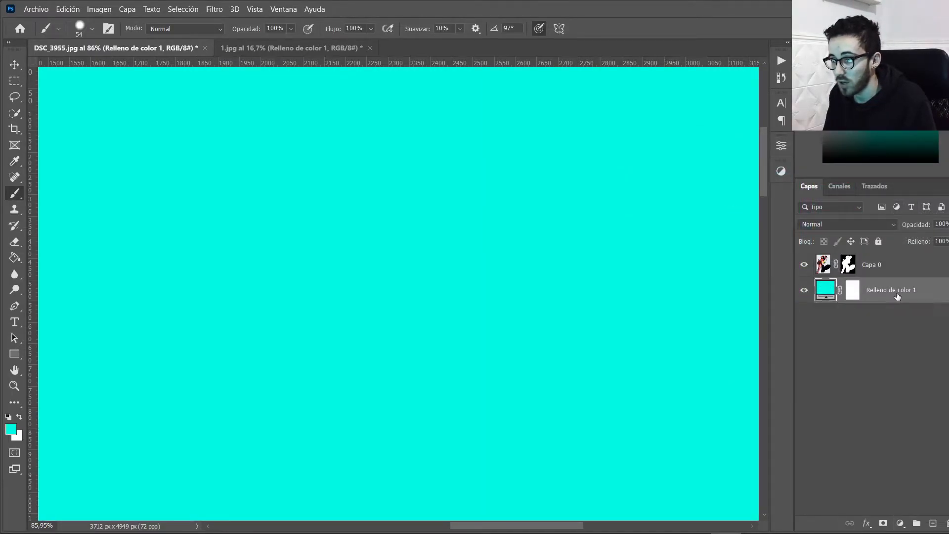
Paint black on Capa 0's mask with a 22 px brush along the jacket edge in the light gap under the raised sleeve.
{"action": "left_click_drag", "start_coordinate": [391, 262], "coordinate": [712, 243]}
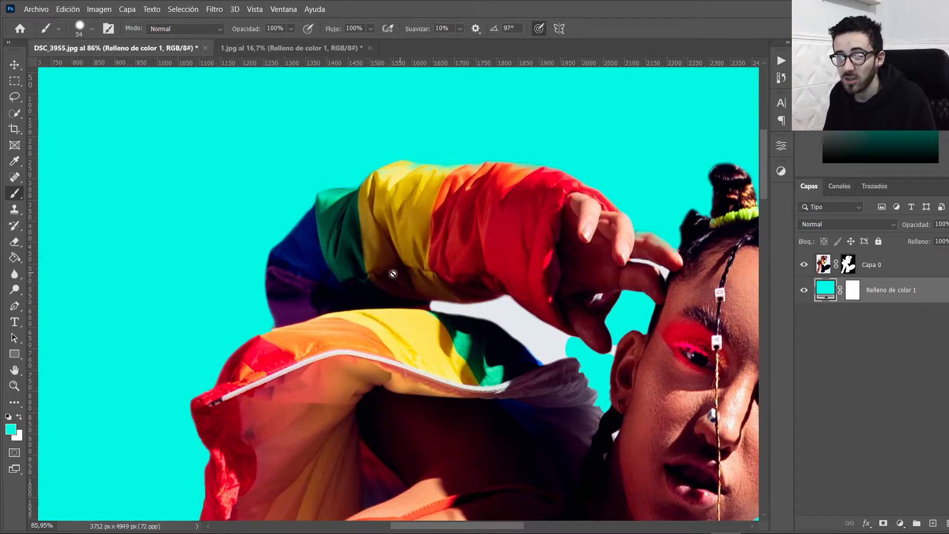
{"action": "scroll", "coordinate": [514, 292], "scroll_direction": "up", "scroll_amount": 4}
{"action": "left_click", "coordinate": [848, 264]}
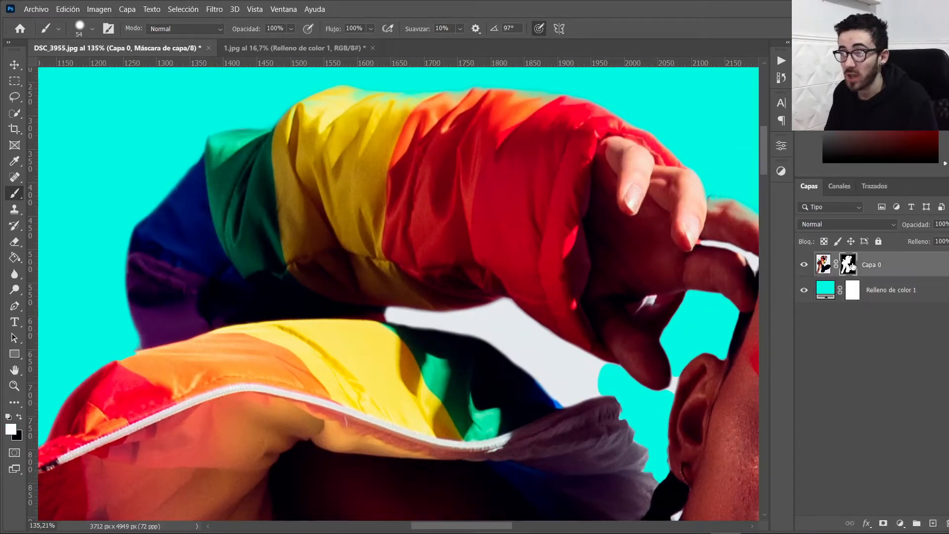
{"action": "right_click", "coordinate": [546, 336], "text": "alt"}
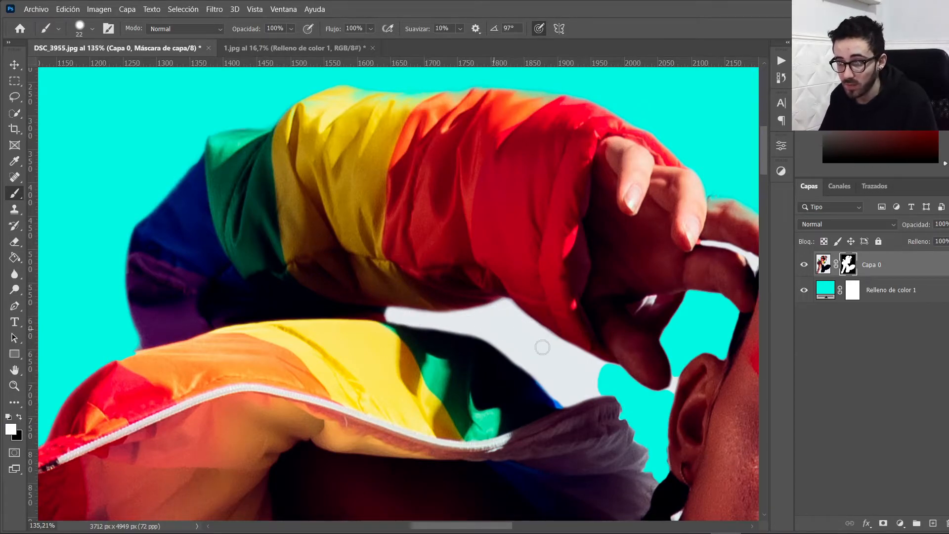
{"action": "key", "text": "x"}
{"action": "mouse_move", "coordinate": [555, 360]}
{"action": "left_mouse_down"}
{"action": "mouse_move", "coordinate": [507, 330]}
{"action": "mouse_move", "coordinate": [525, 356]}
{"action": "mouse_move", "coordinate": [485, 331]}
{"action": "left_mouse_up"}
{"action": "left_click_drag", "start_coordinate": [392, 320], "coordinate": [470, 329]}
{"action": "mouse_move", "coordinate": [541, 374]}
{"action": "left_mouse_down"}
{"action": "mouse_move", "coordinate": [565, 395]}
{"action": "mouse_move", "coordinate": [595, 391]}
{"action": "left_mouse_up"}
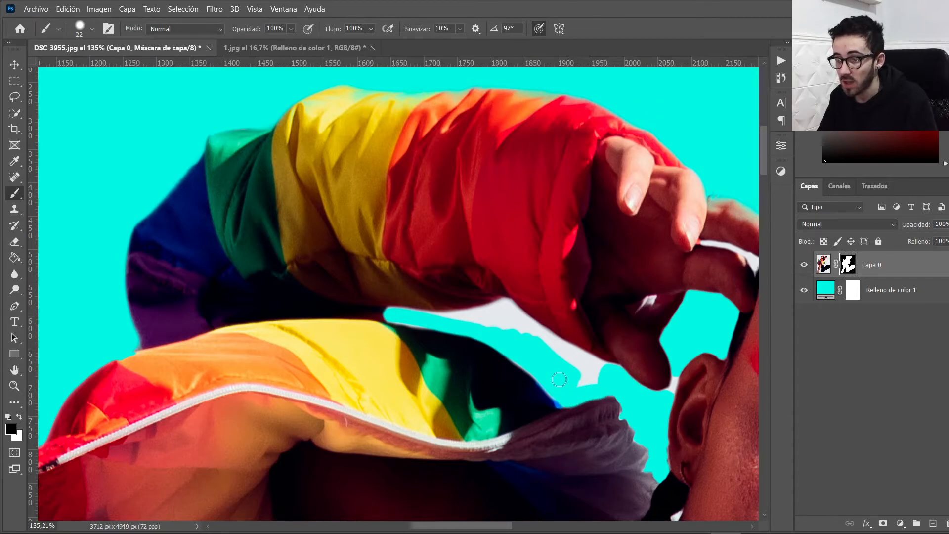
Mask out the light strip along the underside of the red sleeve with a 30 px black brush.
{"action": "key", "text": "z"}
{"action": "left_click_drag", "start_coordinate": [579, 354], "coordinate": [618, 338]}
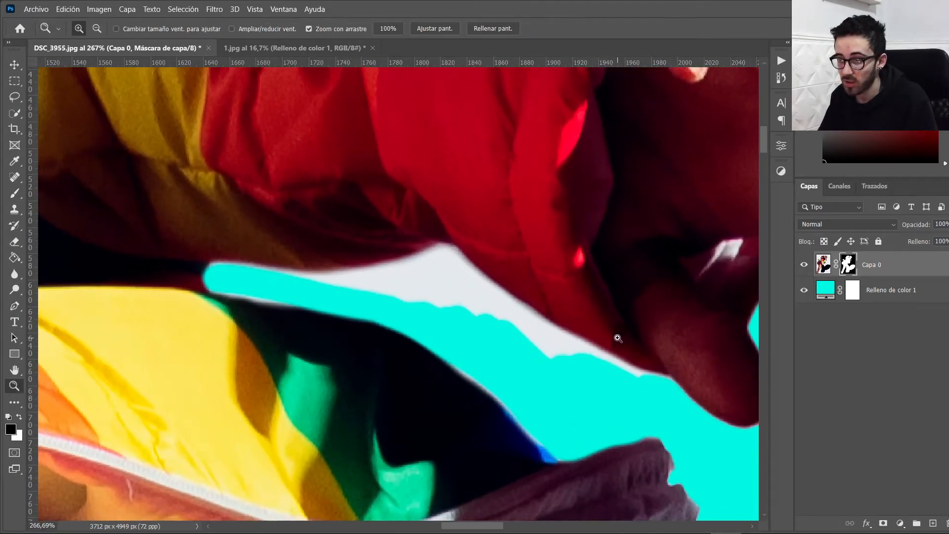
{"action": "key", "text": "b"}
{"action": "left_click_drag", "start_coordinate": [394, 297], "coordinate": [461, 290]}
{"action": "mouse_move", "coordinate": [459, 379]}
{"action": "left_mouse_down"}
{"action": "mouse_move", "coordinate": [451, 191]}
{"action": "mouse_move", "coordinate": [472, 504]}
{"action": "mouse_move", "coordinate": [449, 132]}
{"action": "left_mouse_up"}
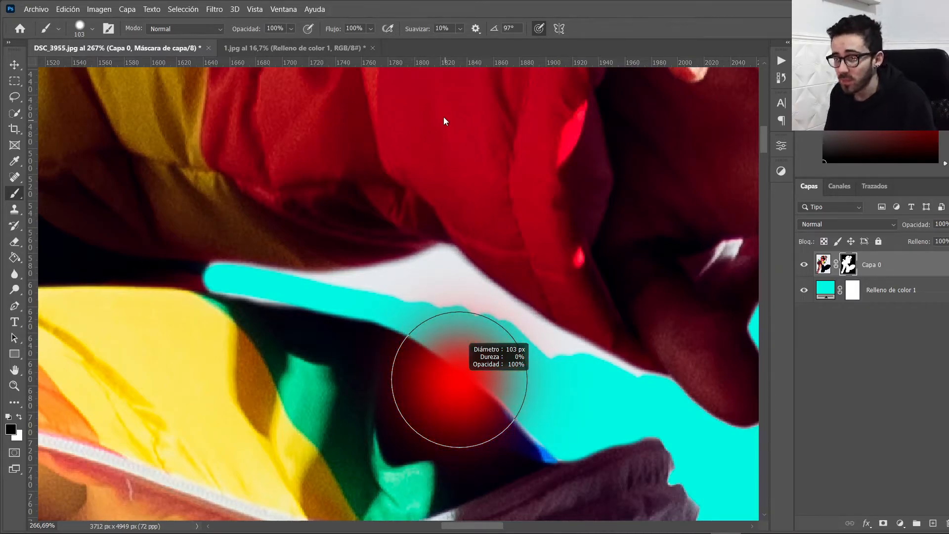
{"action": "mouse_move", "coordinate": [443, 121]}
{"action": "left_mouse_down"}
{"action": "mouse_move", "coordinate": [452, 499]}
{"action": "mouse_move", "coordinate": [457, 234]}
{"action": "mouse_move", "coordinate": [463, 393]}
{"action": "mouse_move", "coordinate": [456, 352]}
{"action": "mouse_move", "coordinate": [458, 379]}
{"action": "mouse_move", "coordinate": [453, 355]}
{"action": "mouse_move", "coordinate": [458, 361]}
{"action": "left_mouse_up"}
{"action": "mouse_move", "coordinate": [485, 308]}
{"action": "left_mouse_down"}
{"action": "mouse_move", "coordinate": [430, 300]}
{"action": "mouse_move", "coordinate": [485, 333]}
{"action": "mouse_move", "coordinate": [445, 263]}
{"action": "mouse_move", "coordinate": [527, 333]}
{"action": "mouse_move", "coordinate": [498, 322]}
{"action": "mouse_move", "coordinate": [549, 353]}
{"action": "left_mouse_up"}
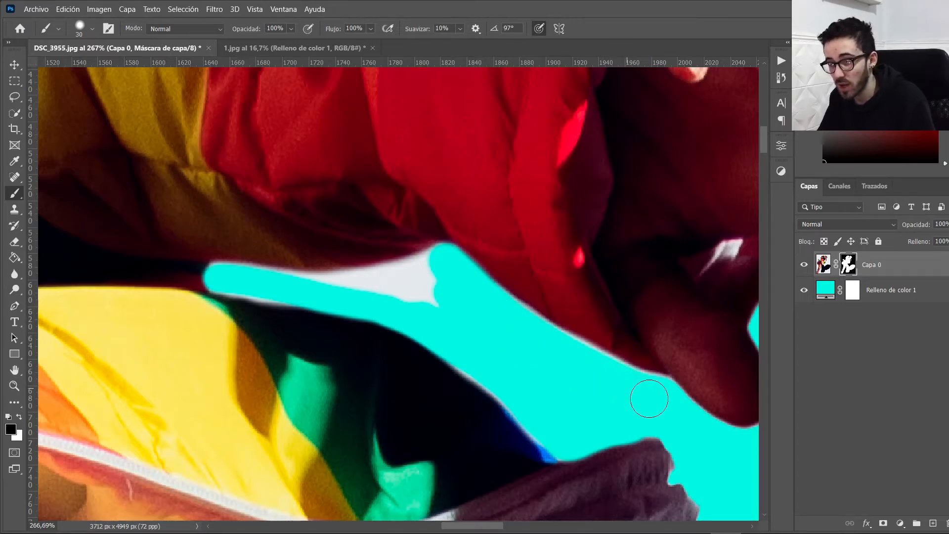
Mask out the last light patch between the sleeve and the jacket, and fit the whole image on screen.
{"action": "mouse_move", "coordinate": [289, 283]}
{"action": "left_mouse_down"}
{"action": "mouse_move", "coordinate": [415, 286]}
{"action": "mouse_move", "coordinate": [438, 277]}
{"action": "mouse_move", "coordinate": [377, 281]}
{"action": "left_mouse_up"}
{"action": "left_click_drag", "start_coordinate": [466, 316], "coordinate": [290, 322]}
{"action": "left_click_drag", "start_coordinate": [443, 331], "coordinate": [423, 332]}
{"action": "right_click", "coordinate": [423, 332]}
{"action": "left_click", "coordinate": [450, 339]}
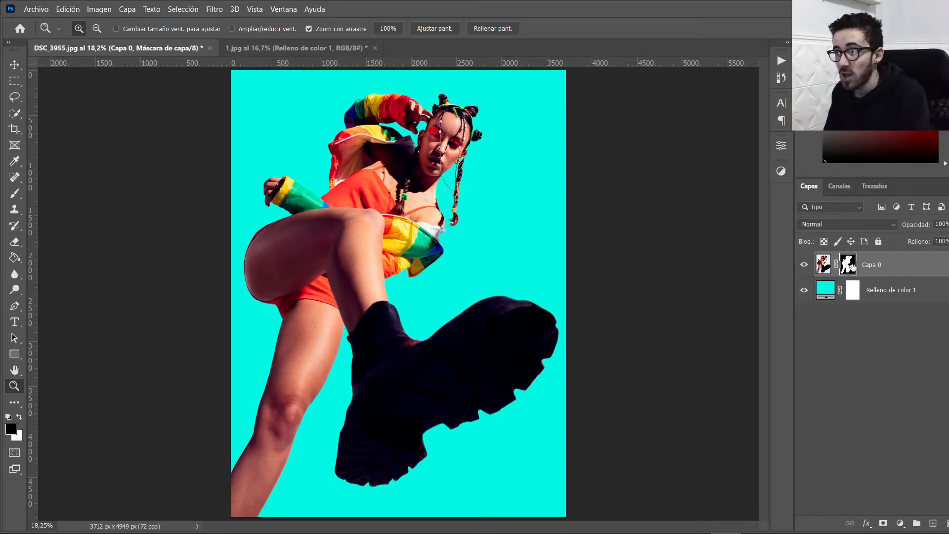
Delete the layer mask of Capa 0 and undo the deletion.
{"action": "right_click", "coordinate": [852, 267]}
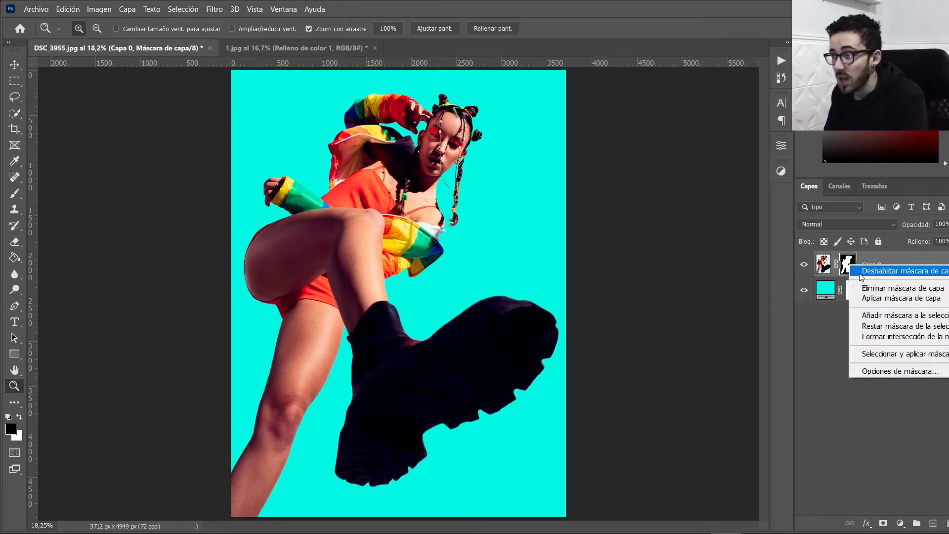
{"action": "left_click", "coordinate": [882, 291]}
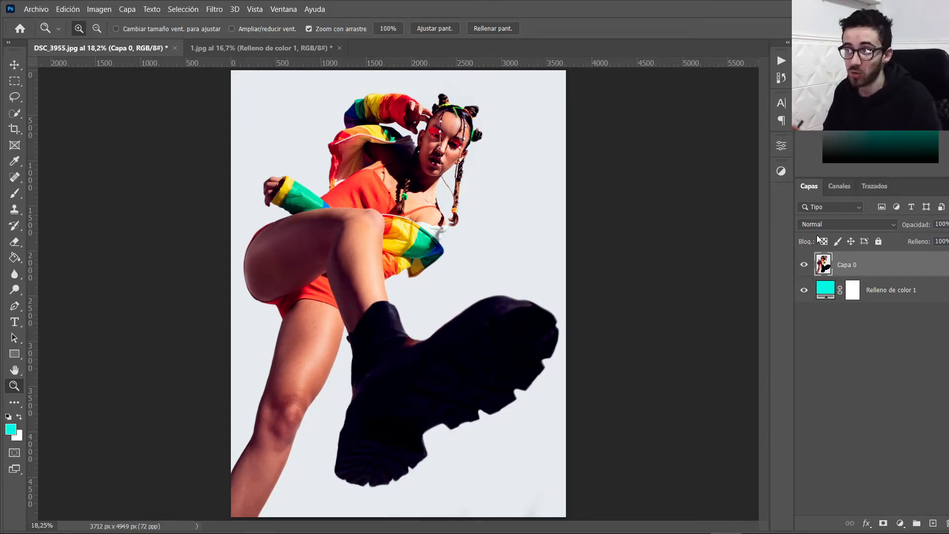
{"action": "key", "text": "ctrl+z"}
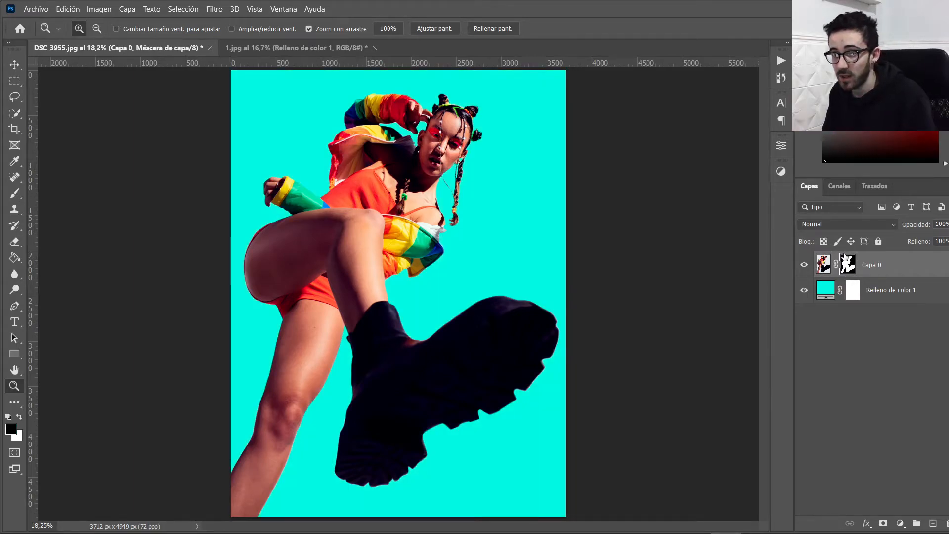
{"action": "left_click", "coordinate": [829, 294]}
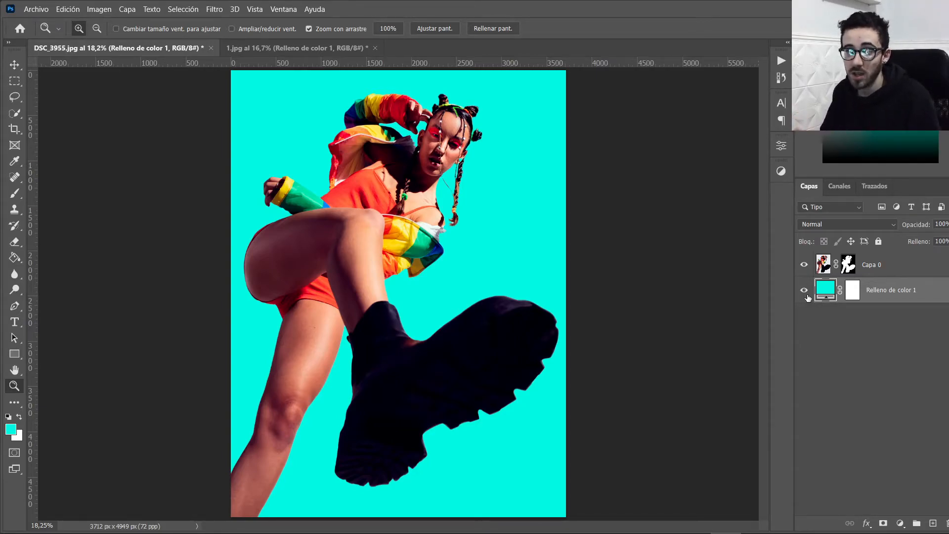
{"action": "right_click", "coordinate": [461, 246]}
{"action": "left_click", "coordinate": [471, 249]}
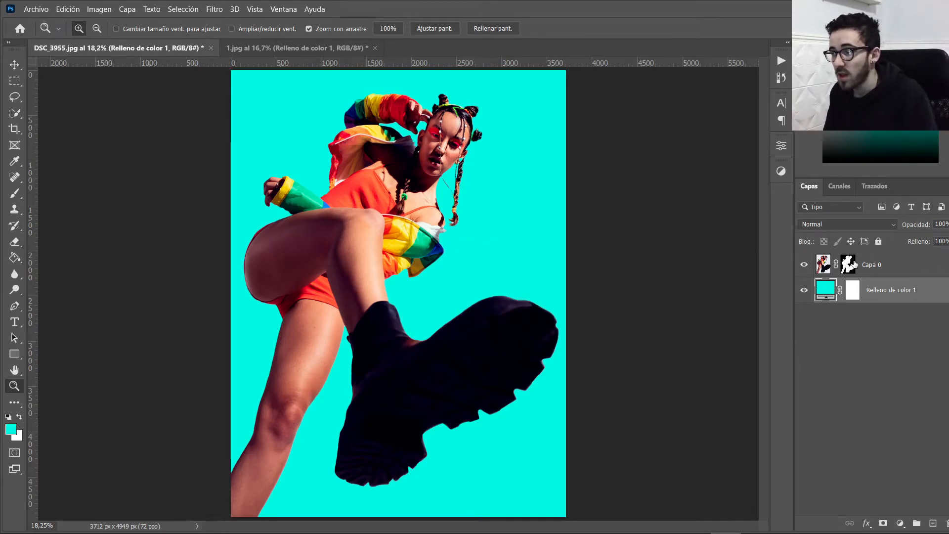
Delete the layer mask of Capa 0 and remove the Relleno de color 1 layer.
{"action": "right_click", "coordinate": [848, 265]}
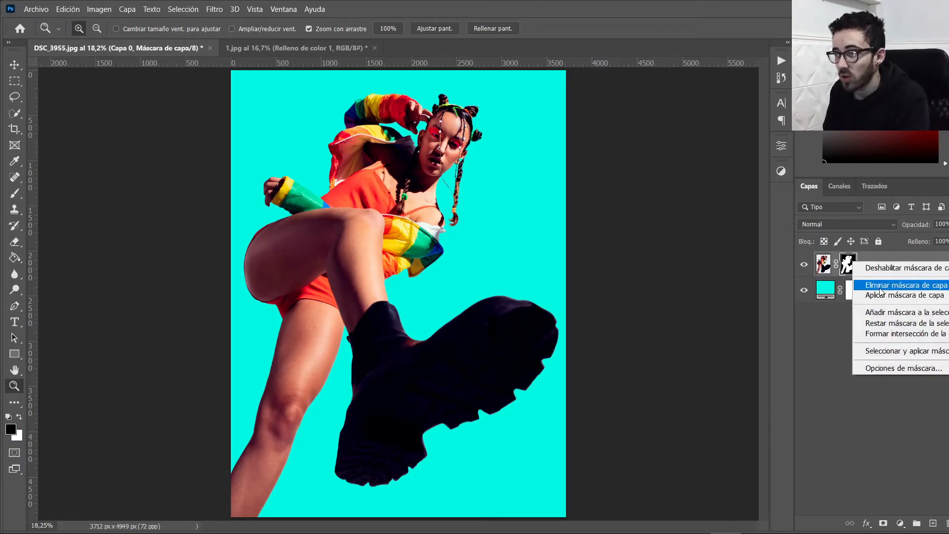
{"action": "left_click", "coordinate": [881, 285]}
{"action": "left_click", "coordinate": [834, 296]}
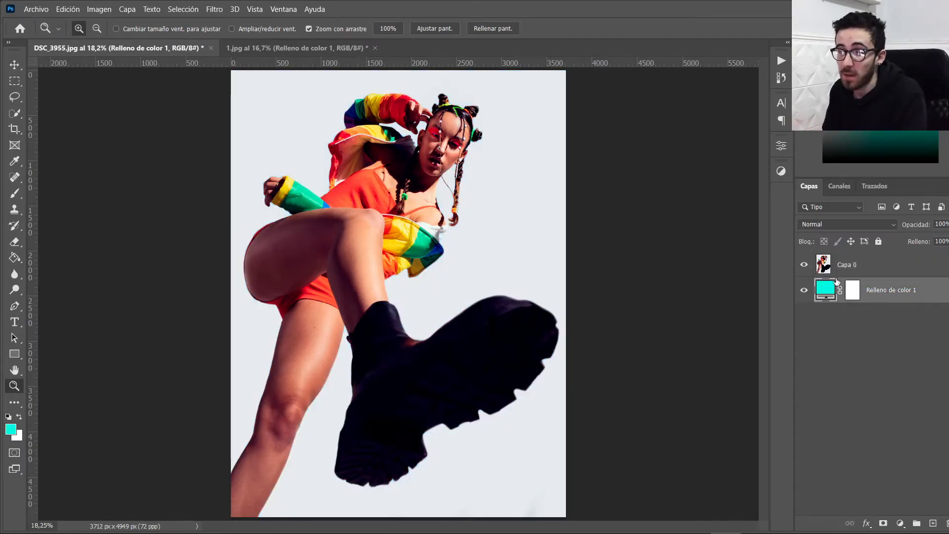
{"action": "left_click", "coordinate": [350, 111]}
Start a Pen tool path with an anchor on the raised sleeve's upper edge, between its yellow and orange sections.
{"action": "key", "text": "p"}
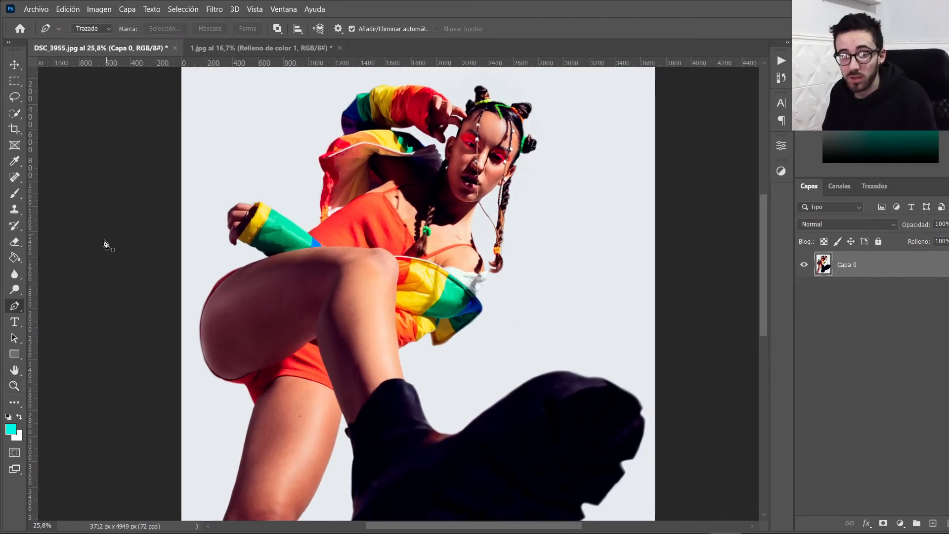
{"action": "right_click", "coordinate": [16, 306]}
{"action": "left_click", "coordinate": [81, 302]}
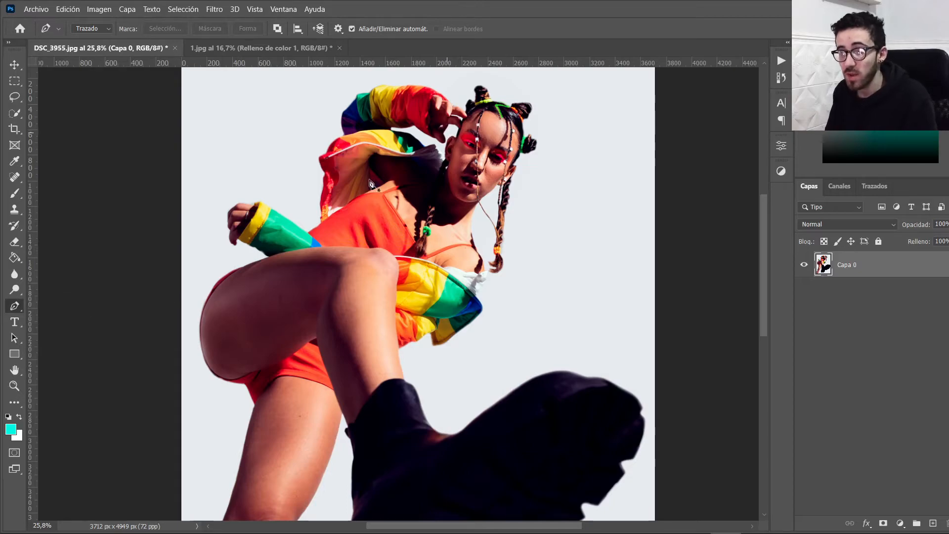
{"action": "left_click_drag", "start_coordinate": [275, 280], "coordinate": [337, 267]}
{"action": "left_click_drag", "start_coordinate": [407, 188], "coordinate": [332, 367]}
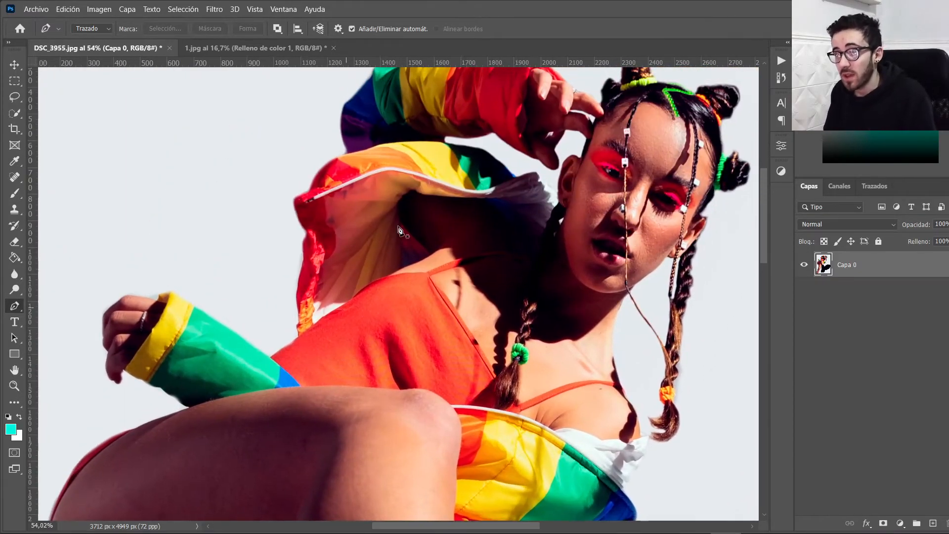
{"action": "scroll", "coordinate": [386, 153], "scroll_direction": "up", "scroll_amount": 3}
{"action": "left_click_drag", "start_coordinate": [380, 129], "coordinate": [269, 276]}
{"action": "scroll", "coordinate": [341, 189], "scroll_direction": "up", "scroll_amount": 2}
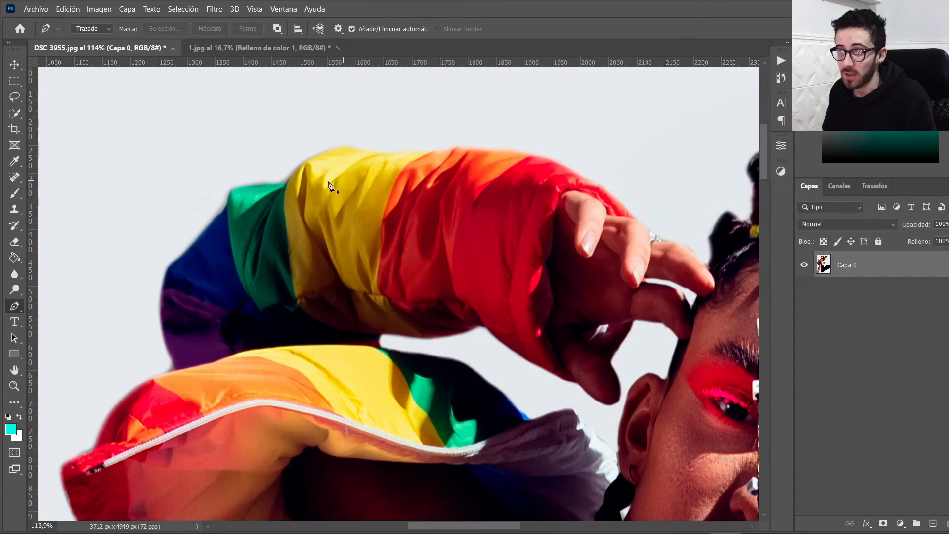
{"action": "scroll", "coordinate": [512, 126], "scroll_direction": "up", "scroll_amount": 2}
{"action": "left_click", "coordinate": [351, 166]}
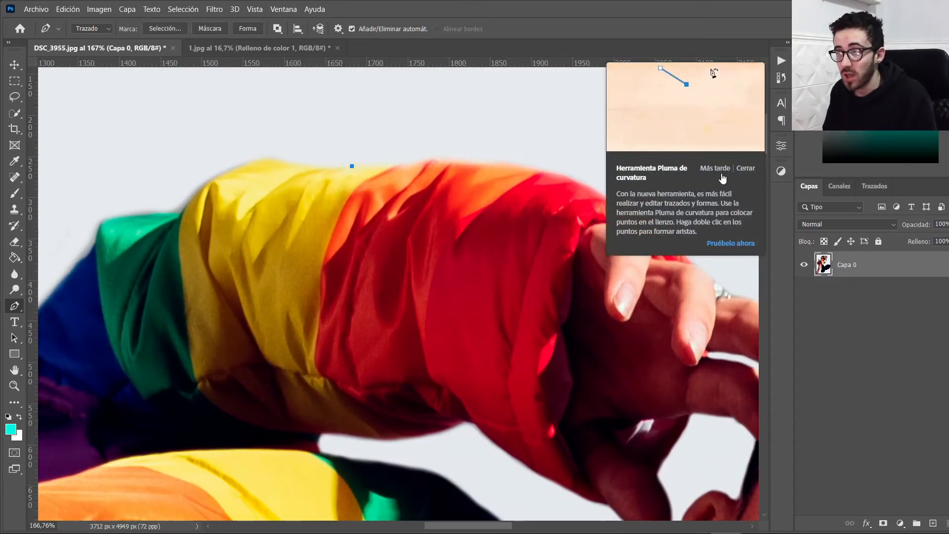
{"action": "left_click", "coordinate": [746, 169]}
Continue the path with curved anchors along the upper edge of the orange and red sleeve down to the cuff, undoing any stray point.
{"action": "left_click_drag", "start_coordinate": [383, 166], "coordinate": [460, 162]}
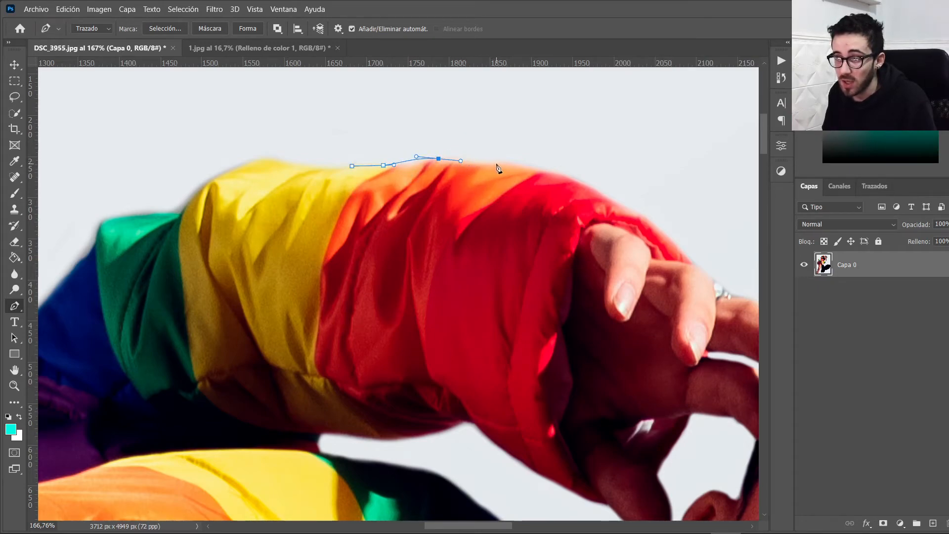
{"action": "left_click", "coordinate": [544, 137]}
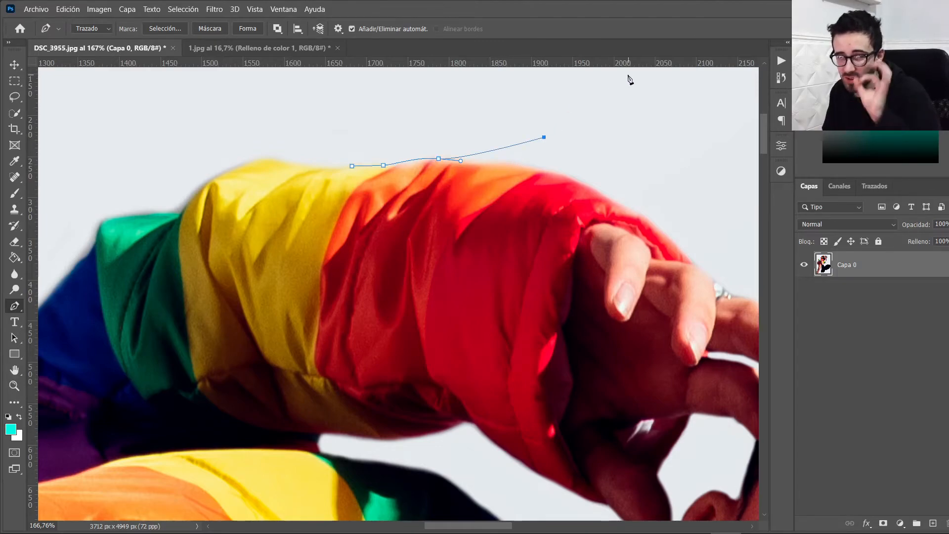
{"action": "key", "text": "ctrl+z"}
{"action": "left_click_drag", "start_coordinate": [525, 167], "coordinate": [545, 172]}
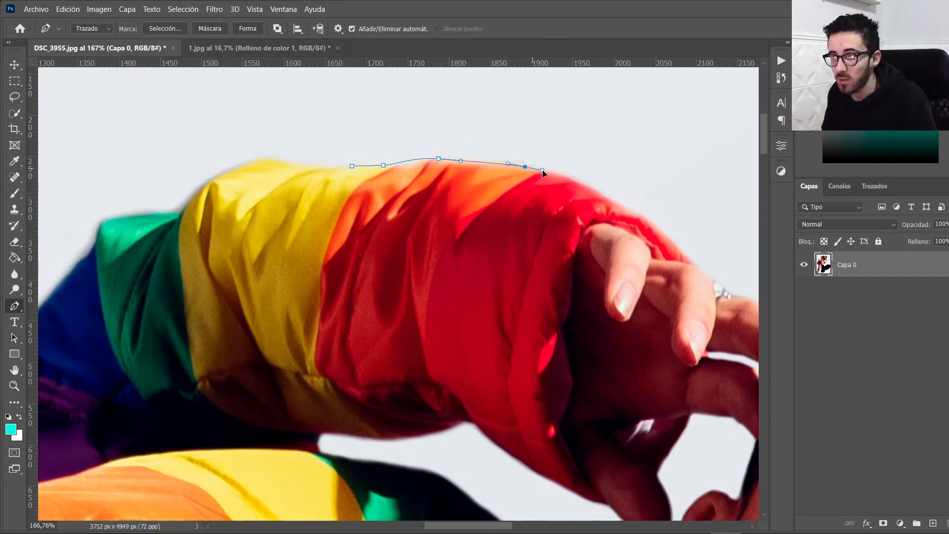
{"action": "left_click_drag", "start_coordinate": [608, 201], "coordinate": [697, 275]}
Extend the path along the ring and fingers, then onto the hair beside the top bun, undoing the misplaced anchor.
{"action": "left_click_drag", "start_coordinate": [646, 269], "coordinate": [304, 271]}
{"action": "left_click_drag", "start_coordinate": [387, 290], "coordinate": [464, 316]}
{"action": "left_click_drag", "start_coordinate": [485, 285], "coordinate": [502, 275]}
{"action": "left_click_drag", "start_coordinate": [542, 271], "coordinate": [573, 269]}
{"action": "key", "text": "ctrl+z"}
Trace the outline of the top hair bun and continue past its green band along the hairline.
{"action": "left_click_drag", "start_coordinate": [529, 223], "coordinate": [528, 210]}
{"action": "left_click_drag", "start_coordinate": [526, 201], "coordinate": [526, 187]}
{"action": "left_click_drag", "start_coordinate": [547, 177], "coordinate": [575, 183]}
{"action": "left_click_drag", "start_coordinate": [590, 202], "coordinate": [612, 262]}
{"action": "left_click_drag", "start_coordinate": [631, 272], "coordinate": [657, 277]}
{"action": "left_click_drag", "start_coordinate": [666, 287], "coordinate": [675, 303]}
Close the path by curving back across the forehead, below the hand and through the sleeve to the starting anchor.
{"action": "left_click_drag", "start_coordinate": [673, 345], "coordinate": [670, 356]}
{"action": "left_click_drag", "start_coordinate": [603, 452], "coordinate": [554, 466]}
{"action": "left_click_drag", "start_coordinate": [450, 480], "coordinate": [370, 480]}
{"action": "left_click_drag", "start_coordinate": [267, 435], "coordinate": [209, 356]}
{"action": "left_click_drag", "start_coordinate": [178, 305], "coordinate": [396, 77]}
{"action": "key", "text": "ctrl+z"}
{"action": "left_click_drag", "start_coordinate": [215, 151], "coordinate": [210, 152]}
{"action": "left_click_drag", "start_coordinate": [221, 129], "coordinate": [188, 311]}
{"action": "left_click", "coordinate": [181, 205]}
{"action": "left_click_drag", "start_coordinate": [439, 251], "coordinate": [330, 226]}
Convert the closed path into a new anti-aliased selection with a 0-pixel feather radius.
{"action": "right_click", "coordinate": [309, 231]}
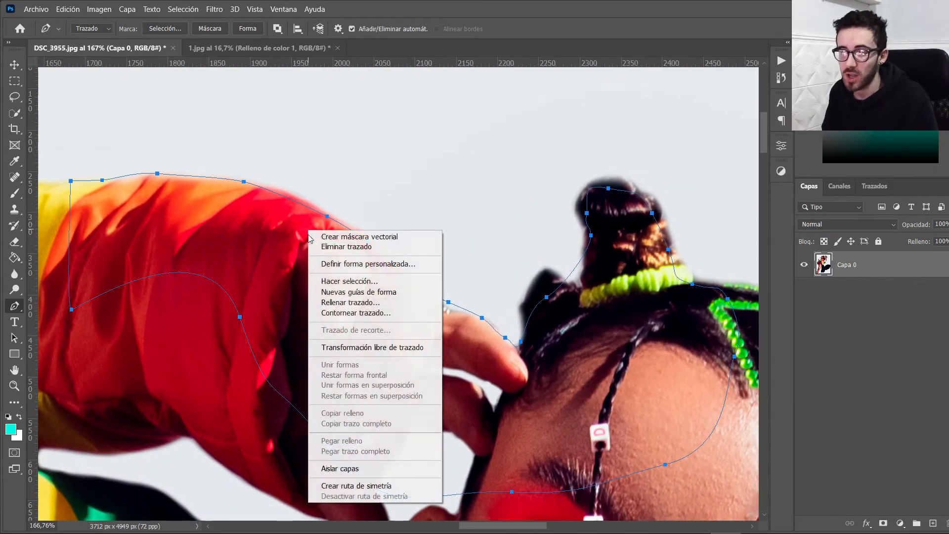
{"action": "left_click", "coordinate": [344, 282]}
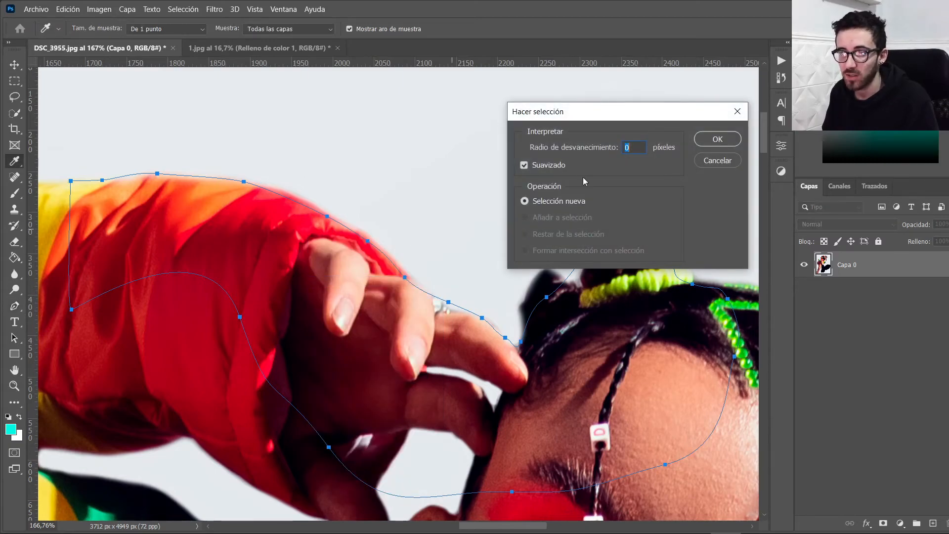
{"action": "left_click", "coordinate": [717, 139]}
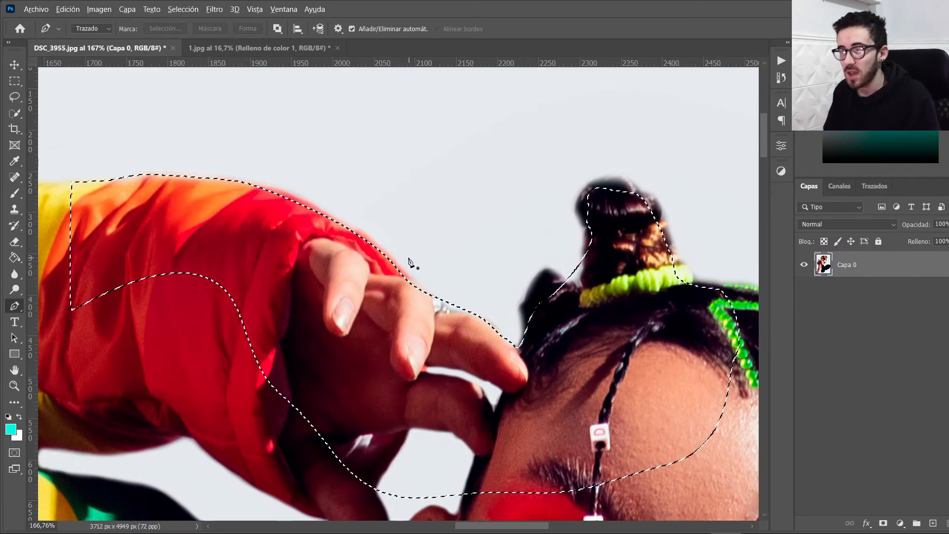
Add a layer mask to Capa 0 from the selection and switch to the Brush tool.
{"action": "scroll", "coordinate": [253, 304], "scroll_direction": "down", "scroll_amount": 3}
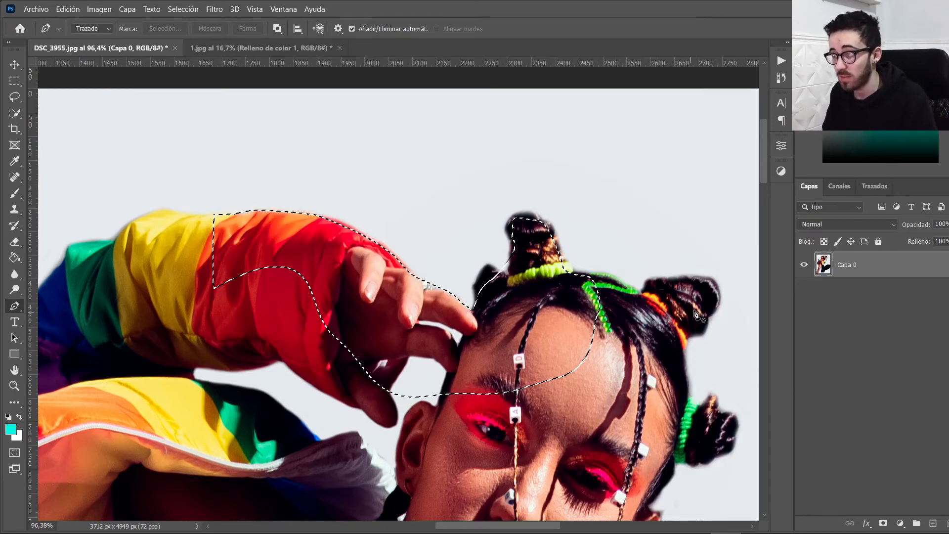
{"action": "scroll", "coordinate": [465, 308], "scroll_direction": "up", "scroll_amount": 2}
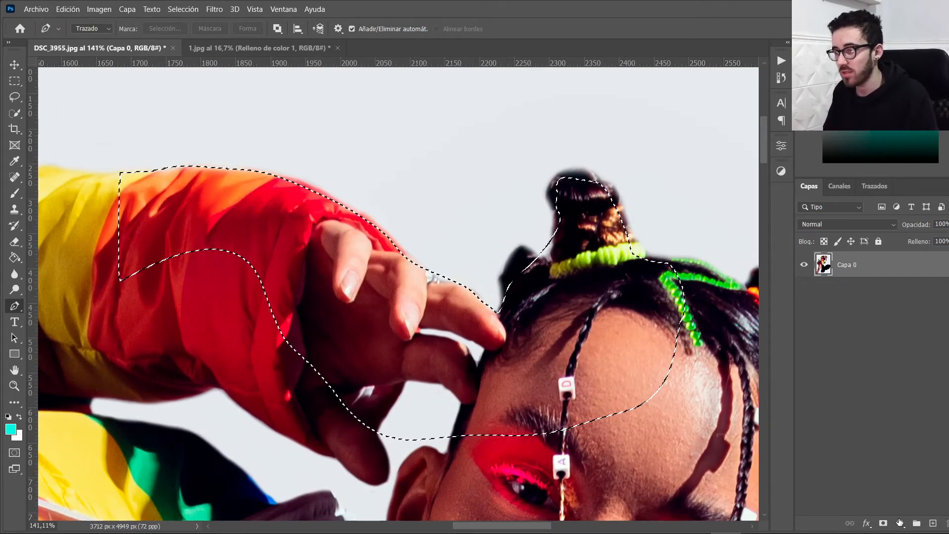
{"action": "left_click", "coordinate": [883, 523]}
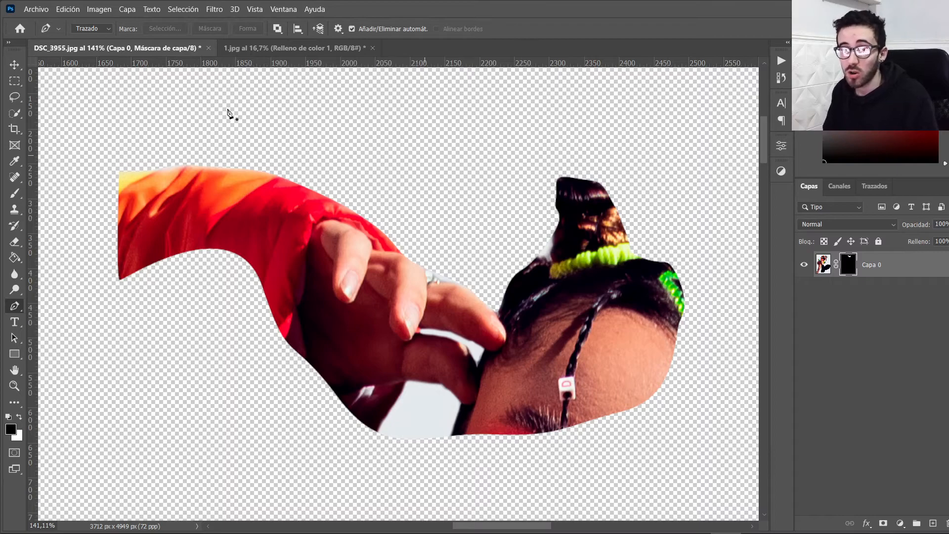
{"action": "key", "text": "b"}
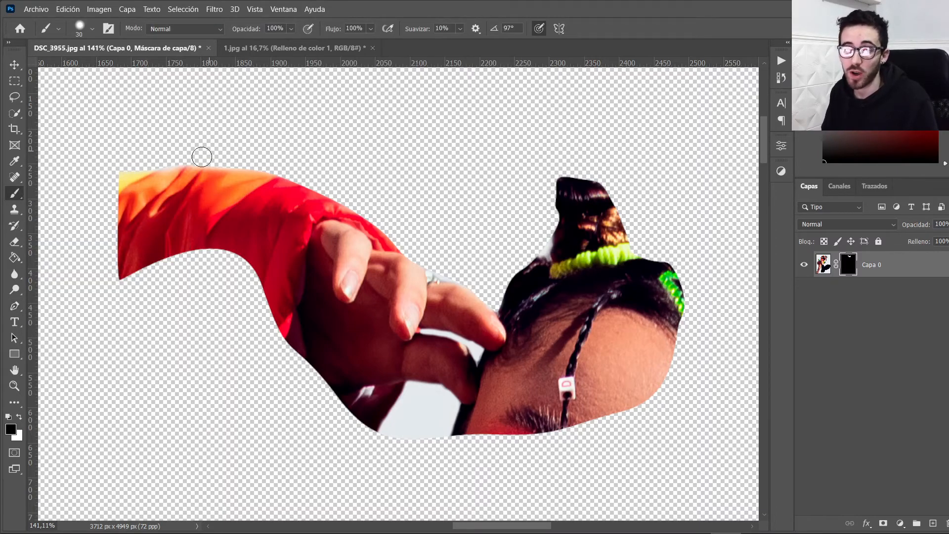
Undo the layer mask and the selection to return to the closed path.
{"action": "key", "text": "ctrl+z"}
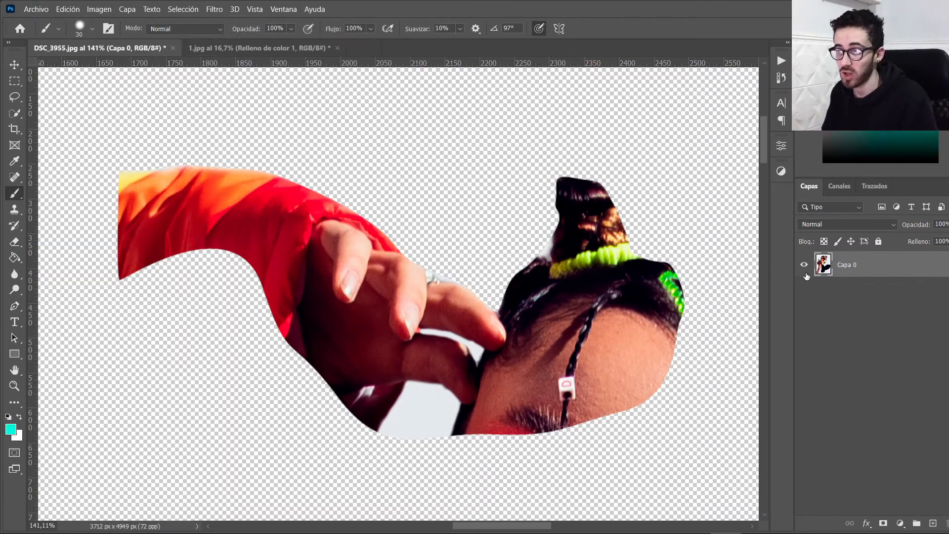
{"action": "key", "text": "ctrl+z"}
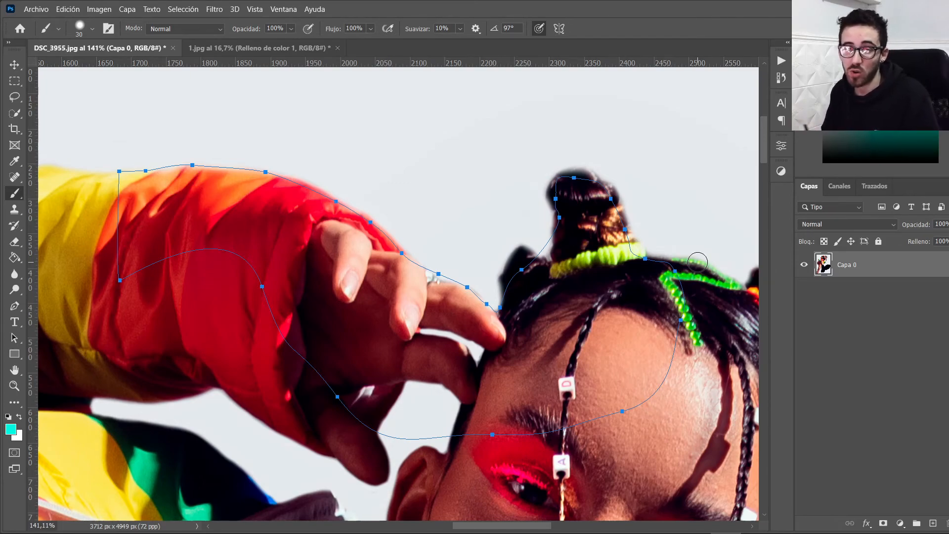
{"action": "scroll", "coordinate": [697, 261], "scroll_direction": "down", "scroll_amount": 2}
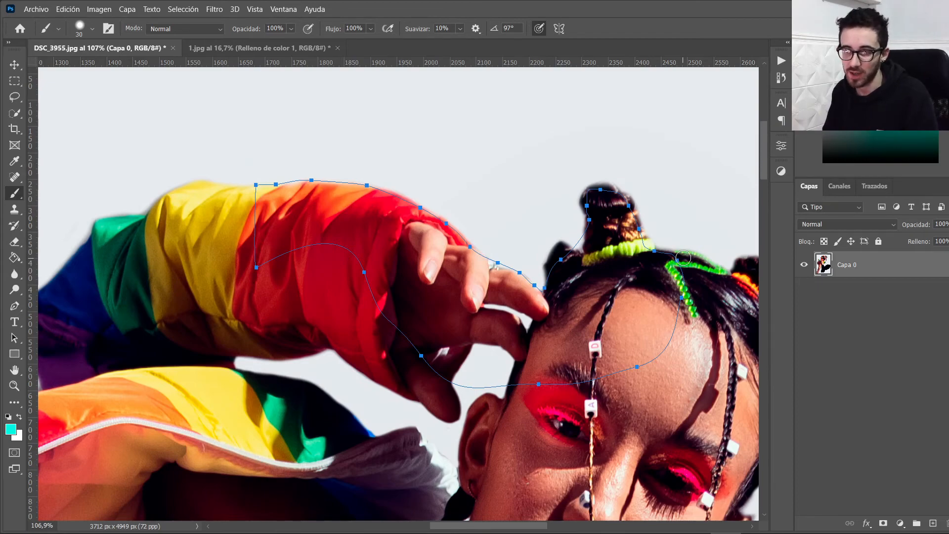
{"action": "scroll", "coordinate": [686, 254], "scroll_direction": "down", "scroll_amount": 3}
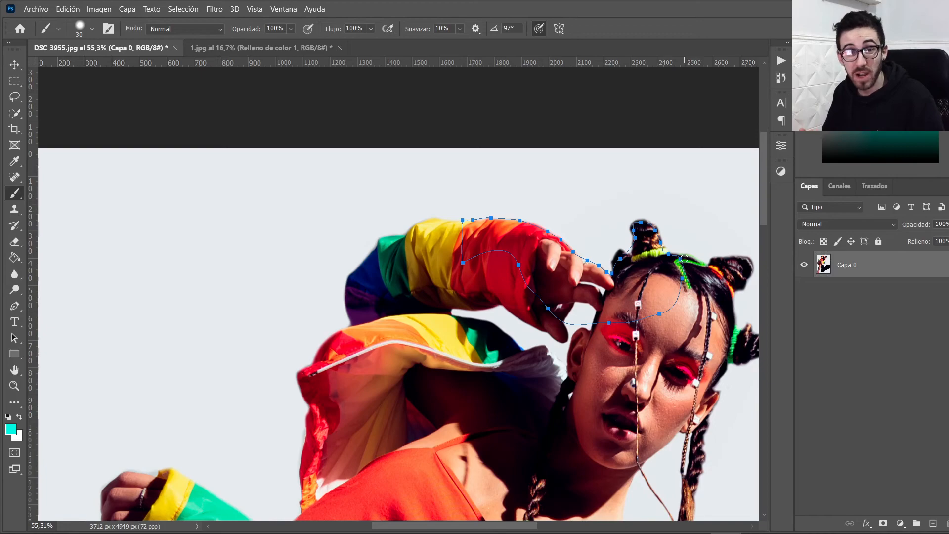
Undo the path's anchors one by one back to the sleeve cuff, and fit the whole image on screen.
{"action": "key", "text": "z"}
{"action": "left_click_drag", "start_coordinate": [718, 304], "coordinate": [740, 307]}
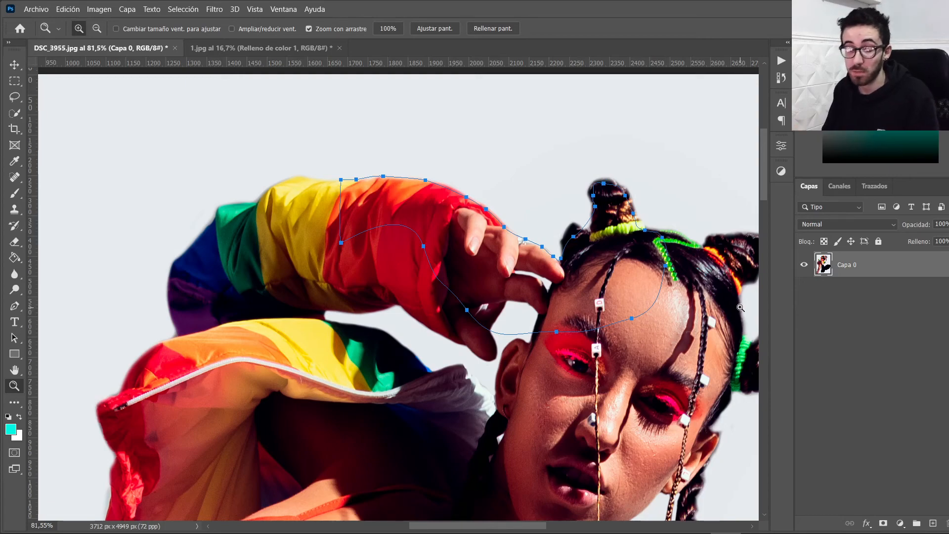
{"action": "key", "text": "ctrl+z"}
{"action": "key", "text": "ctrl+z"}
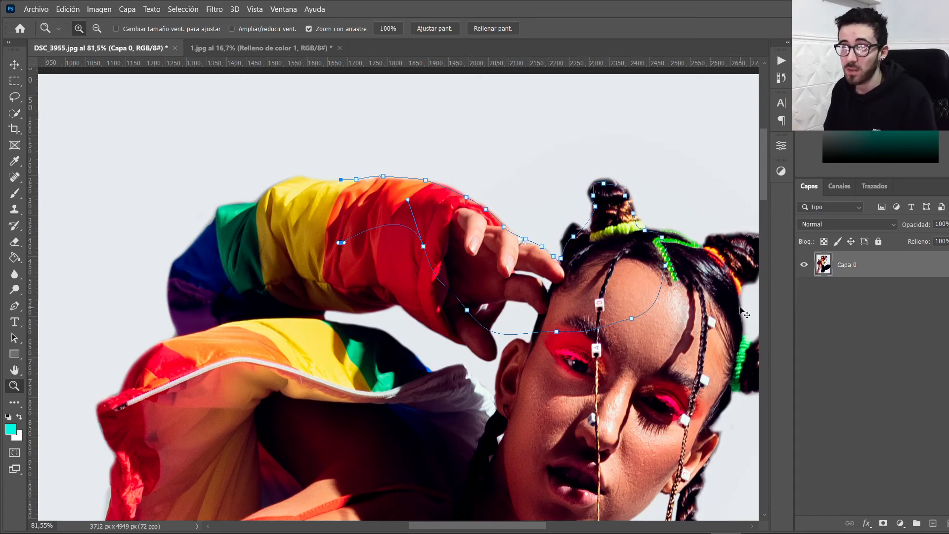
{"action": "key", "text": "ctrl+z"}
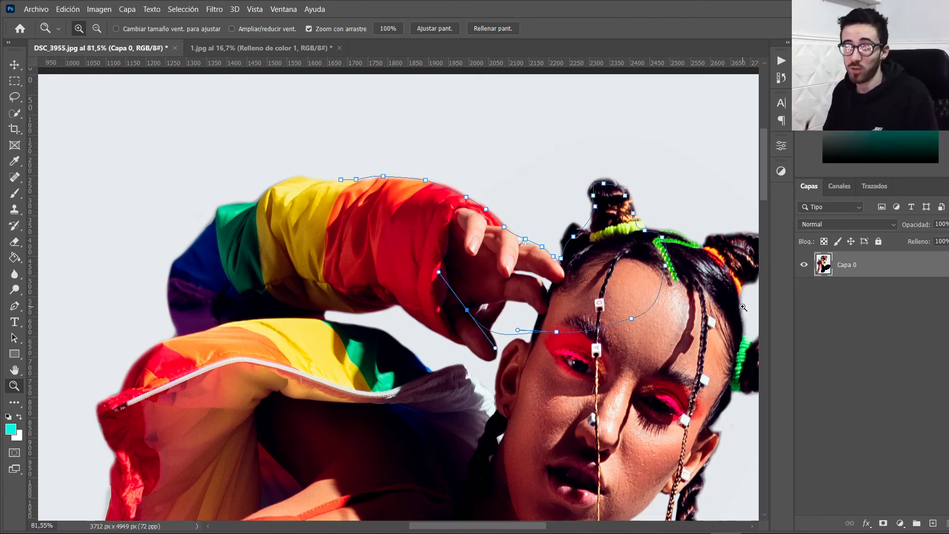
{"action": "key", "text": "ctrl+z"}
{"action": "key", "text": "ctrl+z"}
{"action": "key", "text": "ctrl+z"}
{"action": "key", "text": "ctrl+z"}
{"action": "key", "text": "ctrl+z"}
{"action": "key", "text": "ctrl+z"}
{"action": "key", "text": "ctrl+z"}
{"action": "key", "text": "ctrl+z"}
{"action": "key", "text": "ctrl+z"}
{"action": "key", "text": "ctrl+z"}
{"action": "key", "text": "ctrl+z"}
{"action": "key", "text": "ctrl+z"}
{"action": "key", "text": "ctrl+z"}
{"action": "key", "text": "ctrl+z"}
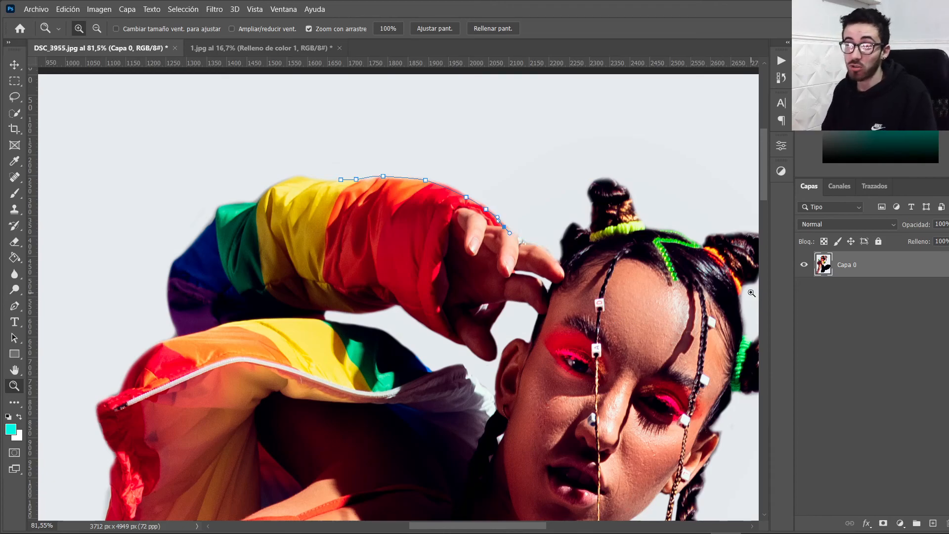
{"action": "scroll", "coordinate": [643, 274], "scroll_direction": "down", "scroll_amount": 3}
{"action": "scroll", "coordinate": [629, 302], "scroll_direction": "down", "scroll_amount": 4}
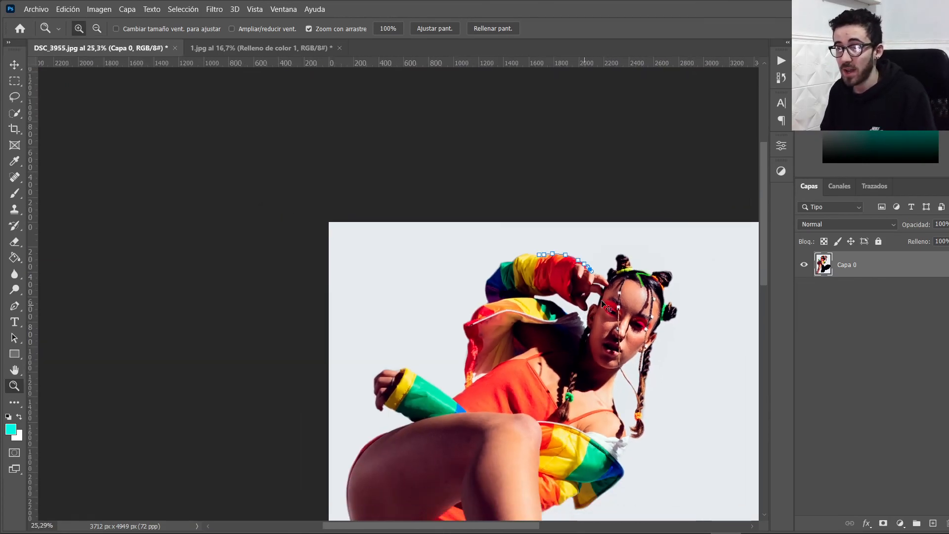
{"action": "scroll", "coordinate": [594, 309], "scroll_direction": "down", "scroll_amount": 2}
{"action": "right_click", "coordinate": [441, 230]}
{"action": "left_click", "coordinate": [466, 236]}
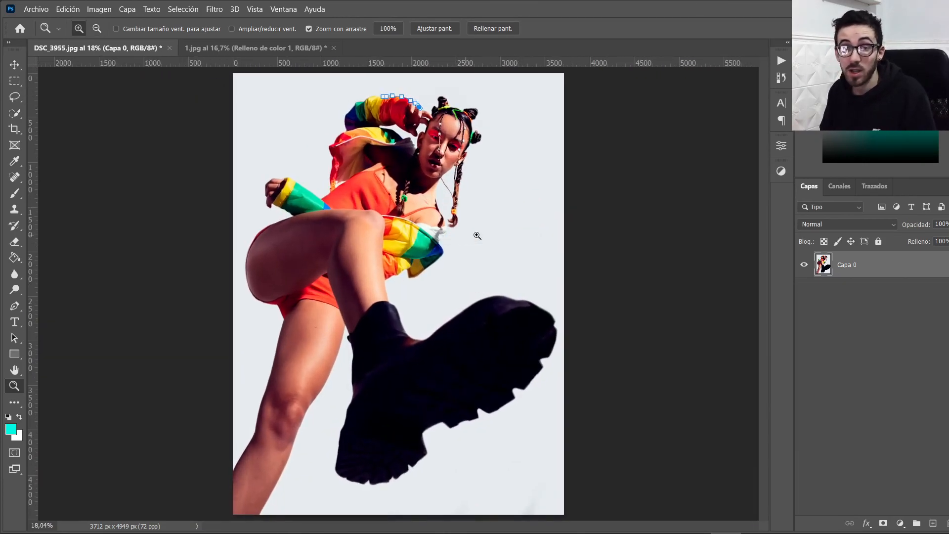